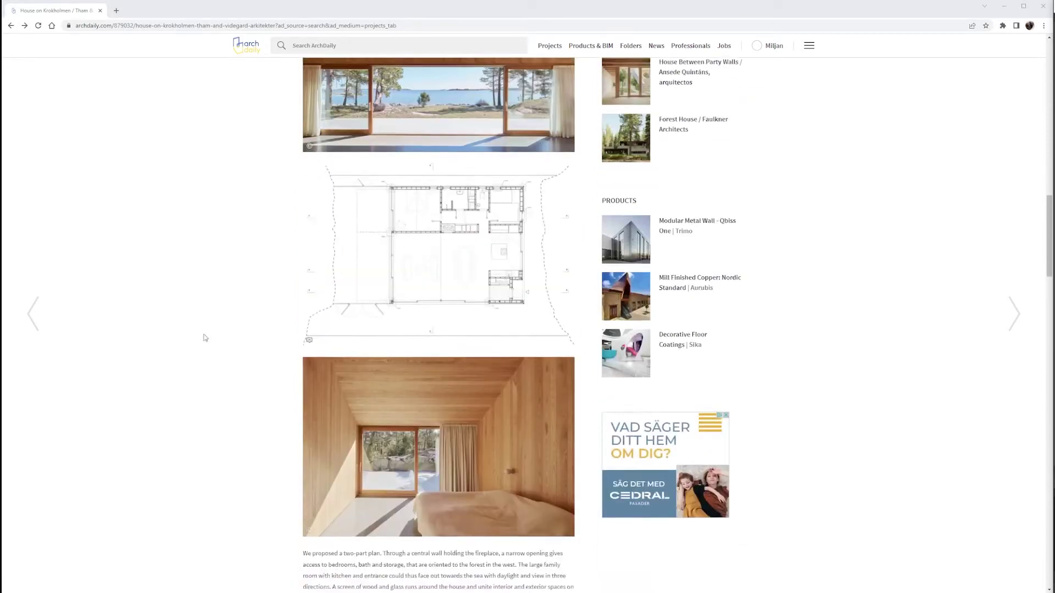
Step: Save the floor plan and north facade drawings from the House on Krokholmen image gallery
click(427, 290)
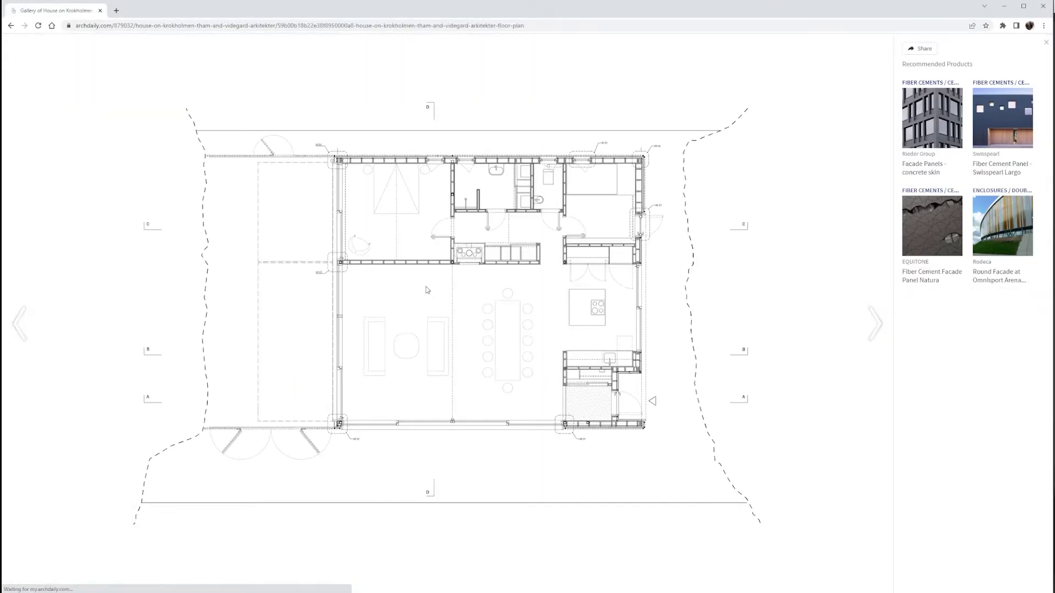
right_click(560, 282)
click(576, 298)
click(873, 323)
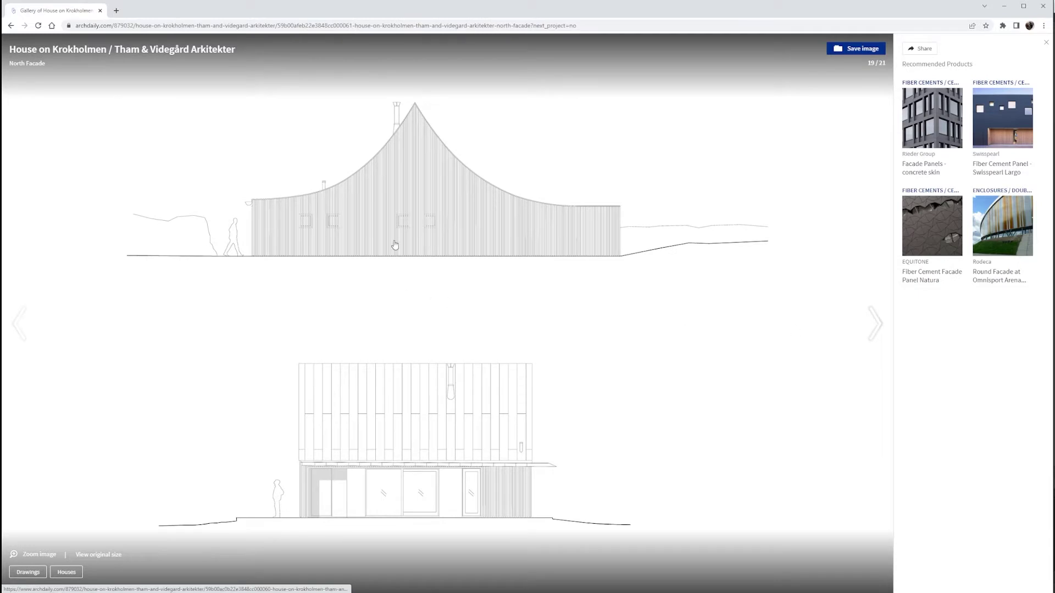
right_click(395, 243)
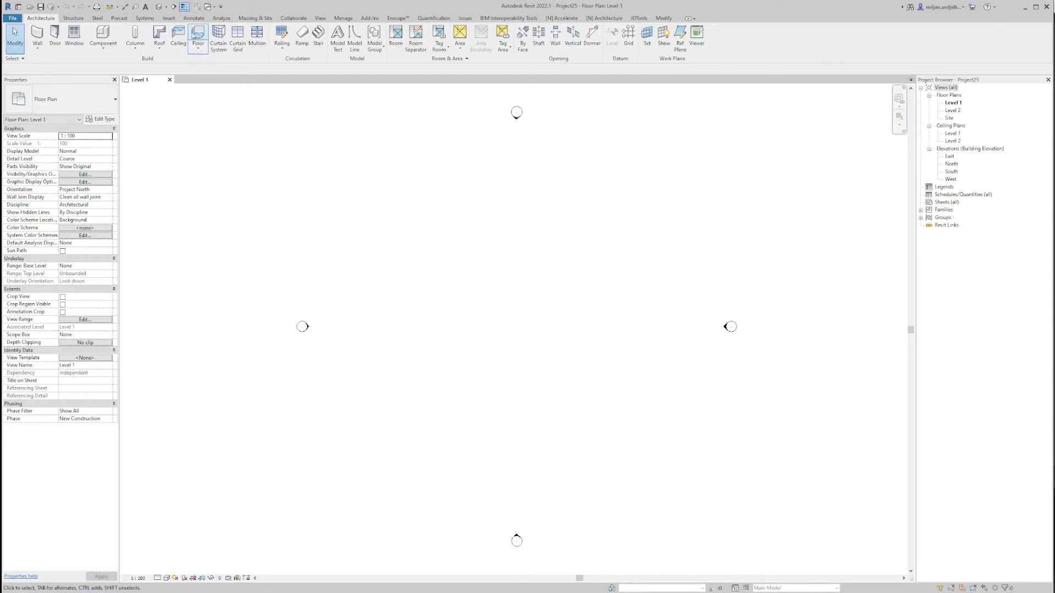
Step: In Revit, link the image Krokholmen_house_Plan.jpg into the Level 1 floor plan and place it between the elevation markers
click(169, 18)
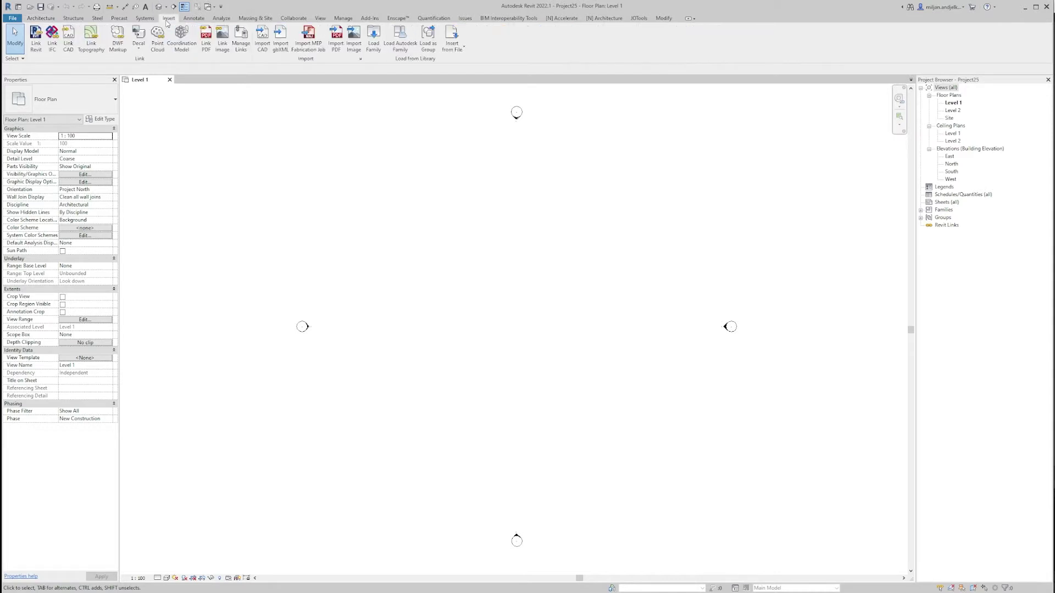
click(222, 40)
click(299, 145)
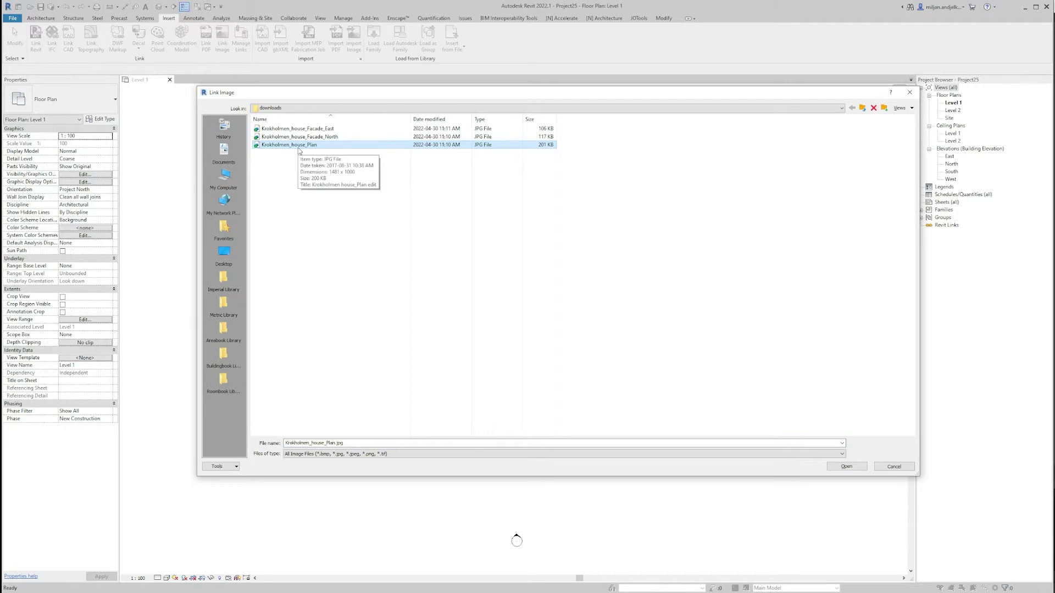
click(845, 466)
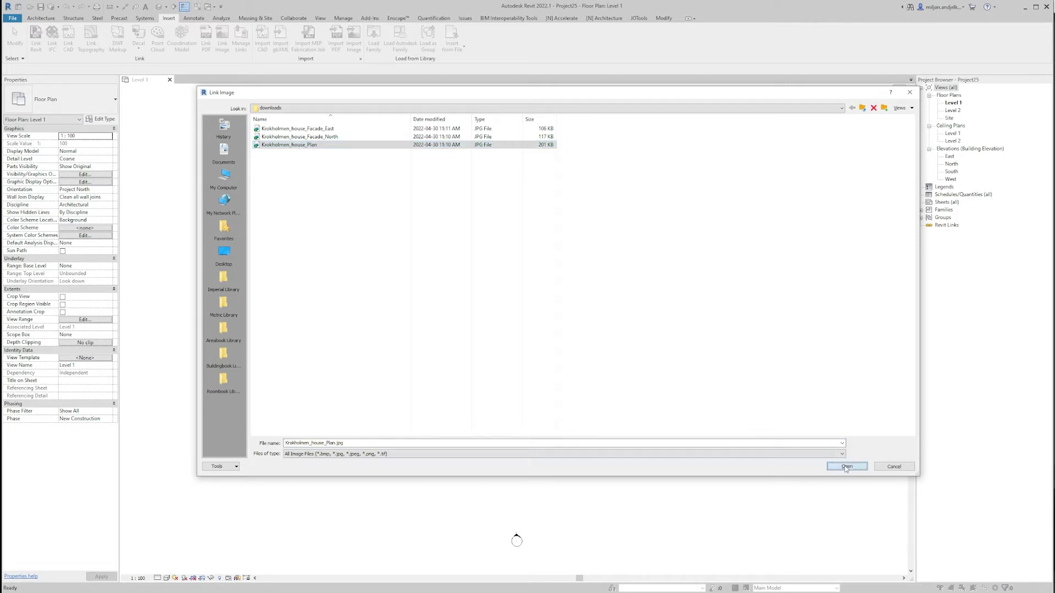
click(513, 330)
click(576, 518)
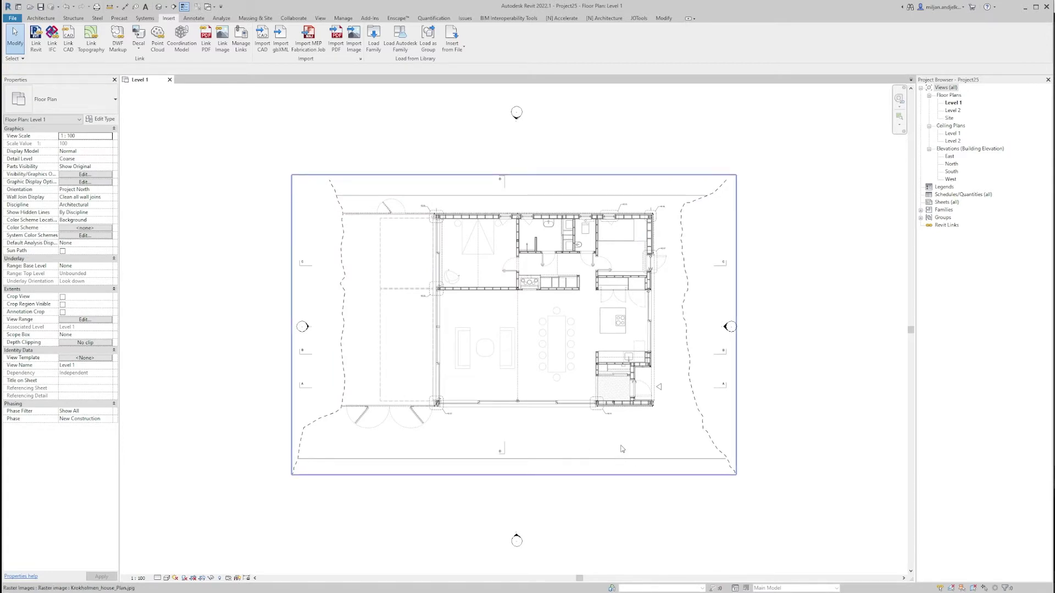
Step: Select the linked plan image, with the kitchen counter by the entrance in close view
scroll(632, 384, up, 4)
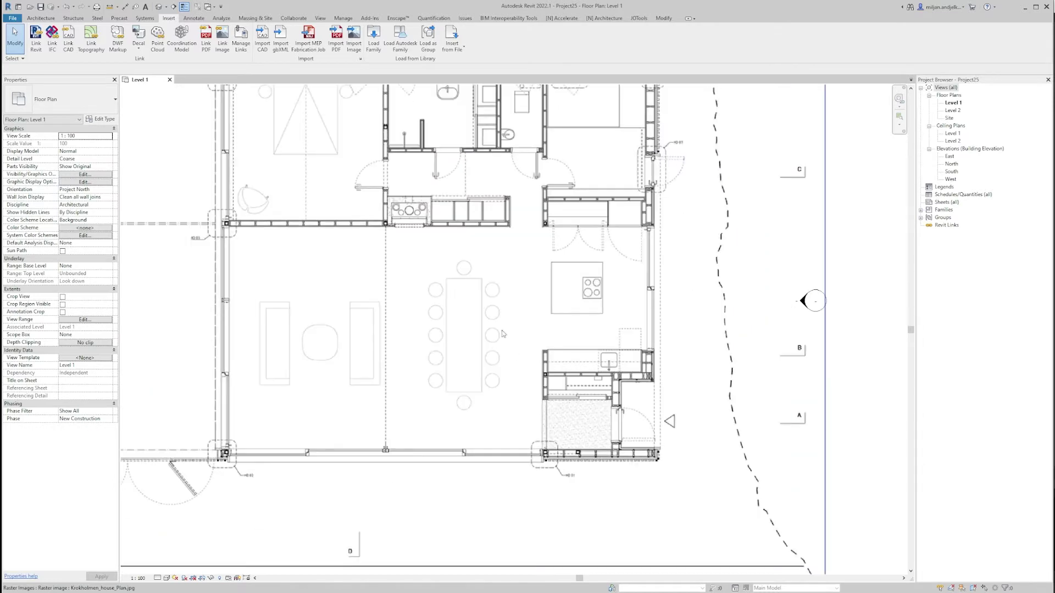
scroll(563, 308, up, 5)
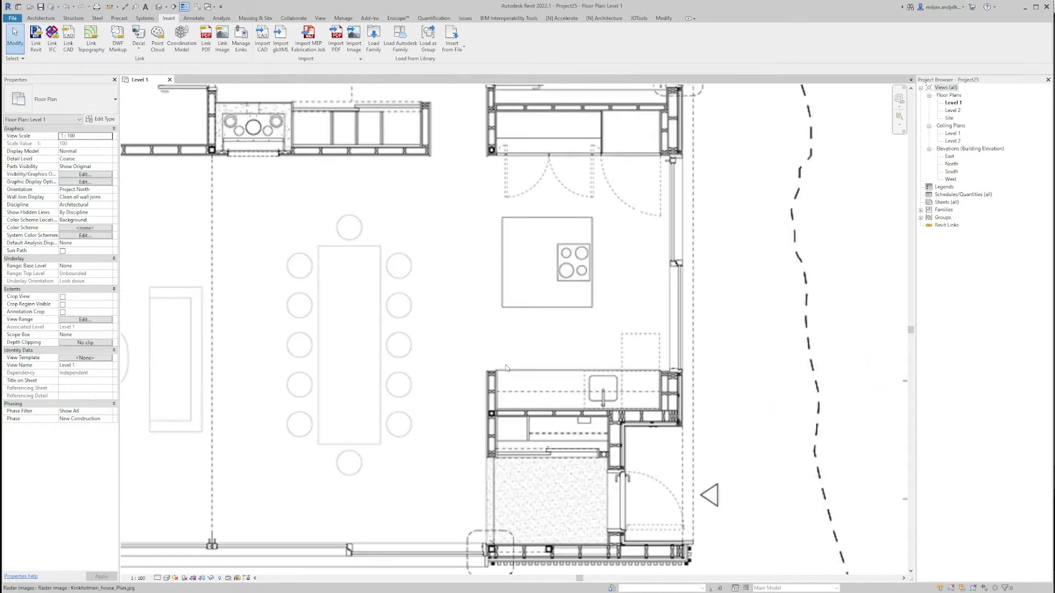
middle_drag(518, 356, 523, 318)
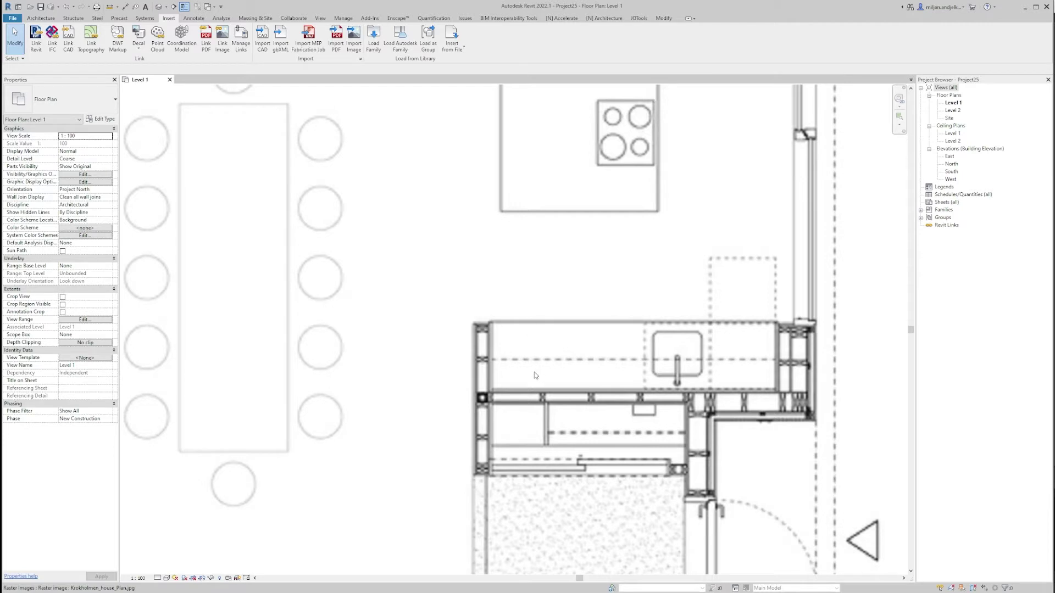
click(409, 254)
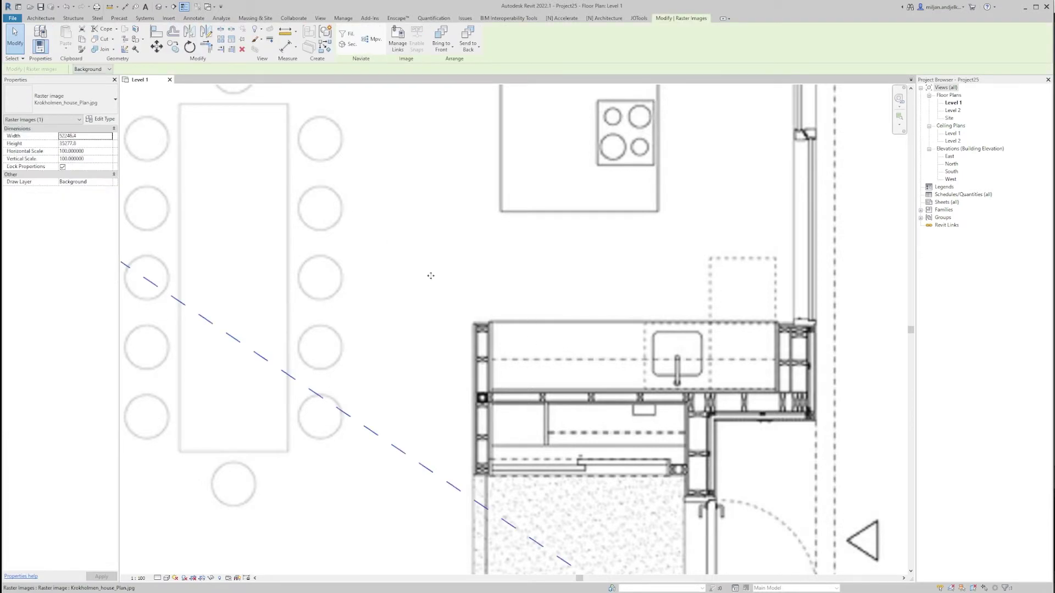
key(Print)
drag(341, 220, 700, 473)
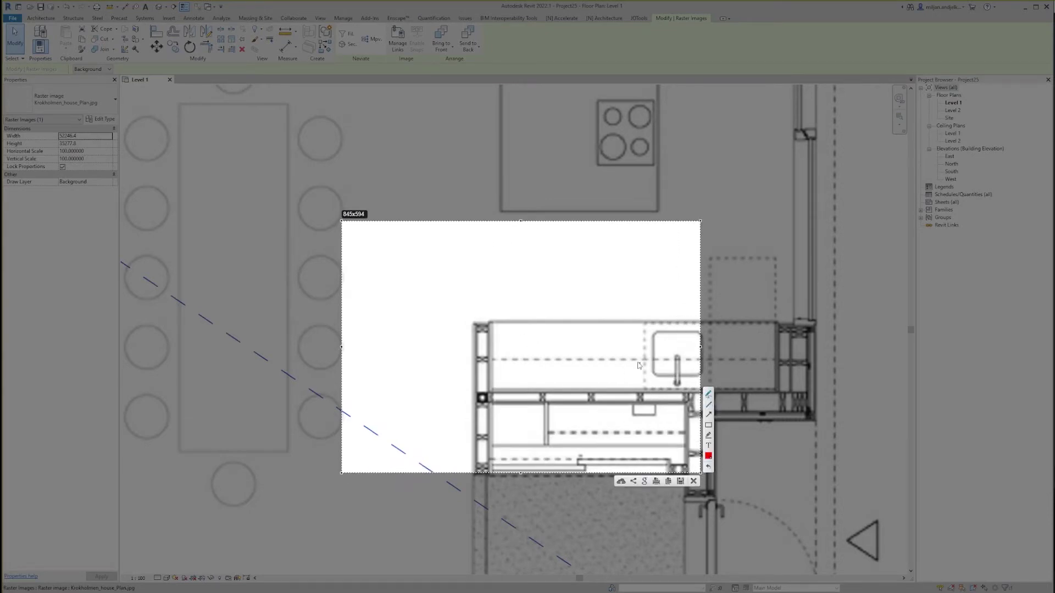
drag(531, 324, 554, 322)
drag(533, 391, 557, 387)
drag(546, 321, 551, 405)
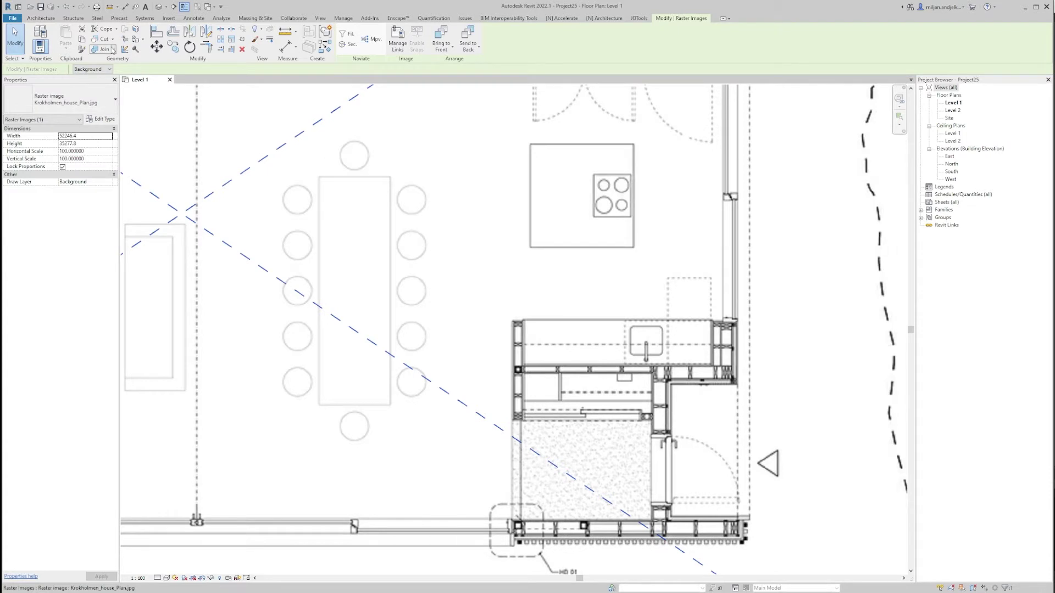
Step: Scale the plan image graphically, using the kitchen counter's depth as the reference length and setting it to 600 mm
click(230, 42)
scroll(537, 323, up, 2)
click(539, 317)
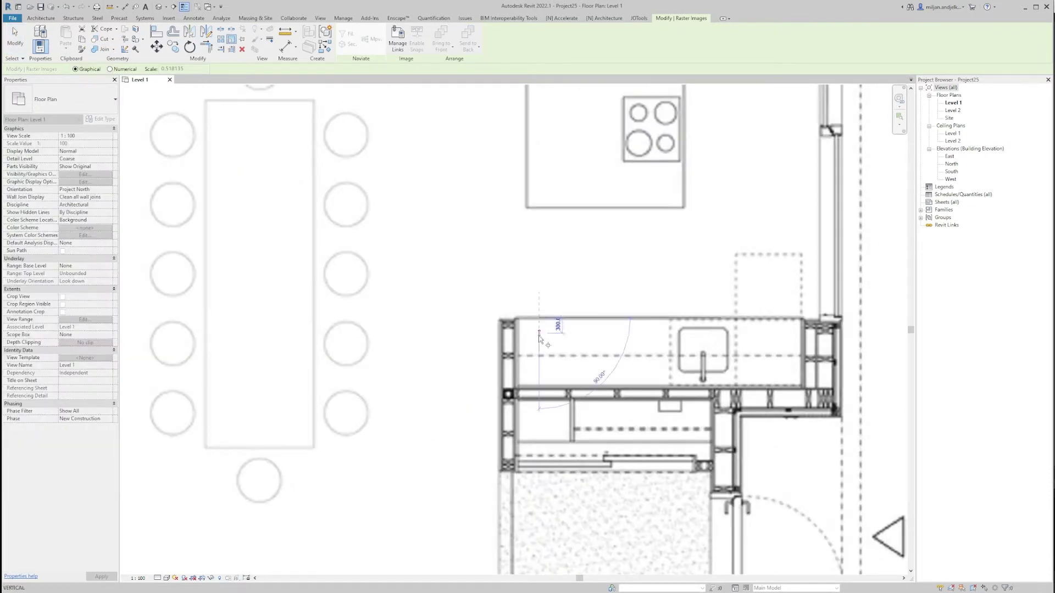
click(537, 370)
text(600)
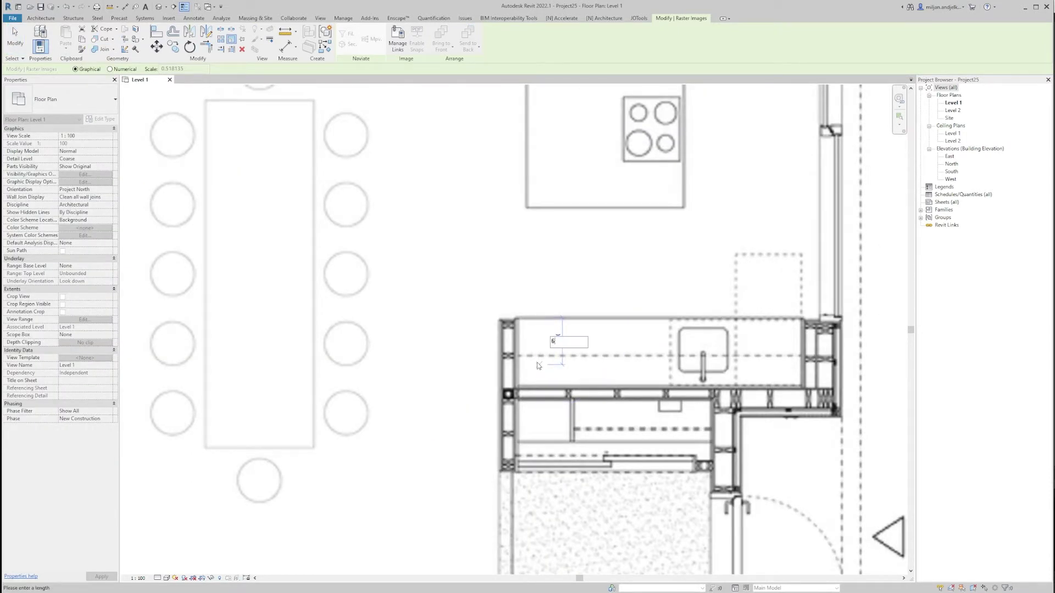
key(Return)
scroll(536, 364, down, 3)
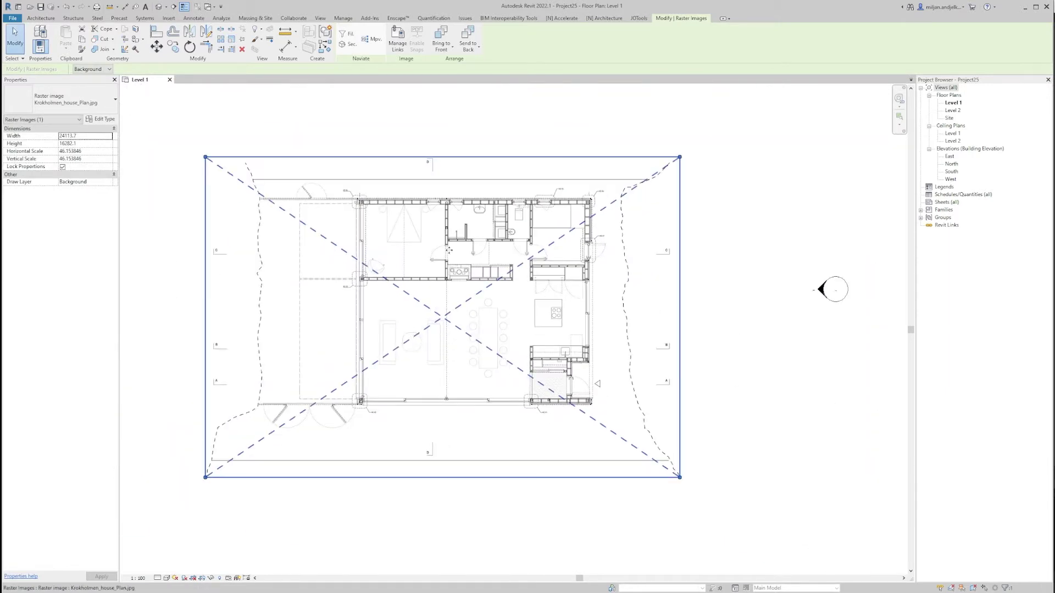
scroll(445, 264, up, 1)
click(370, 137)
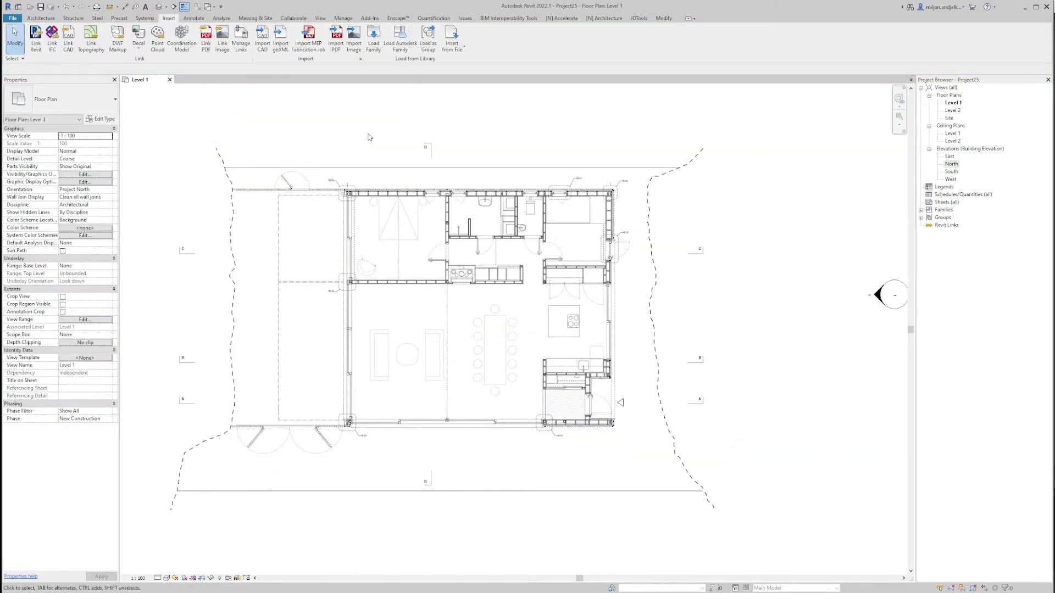
Step: Open the North elevation and link the image Krokholmen_house_Facade_North.jpg into it
double_click(952, 165)
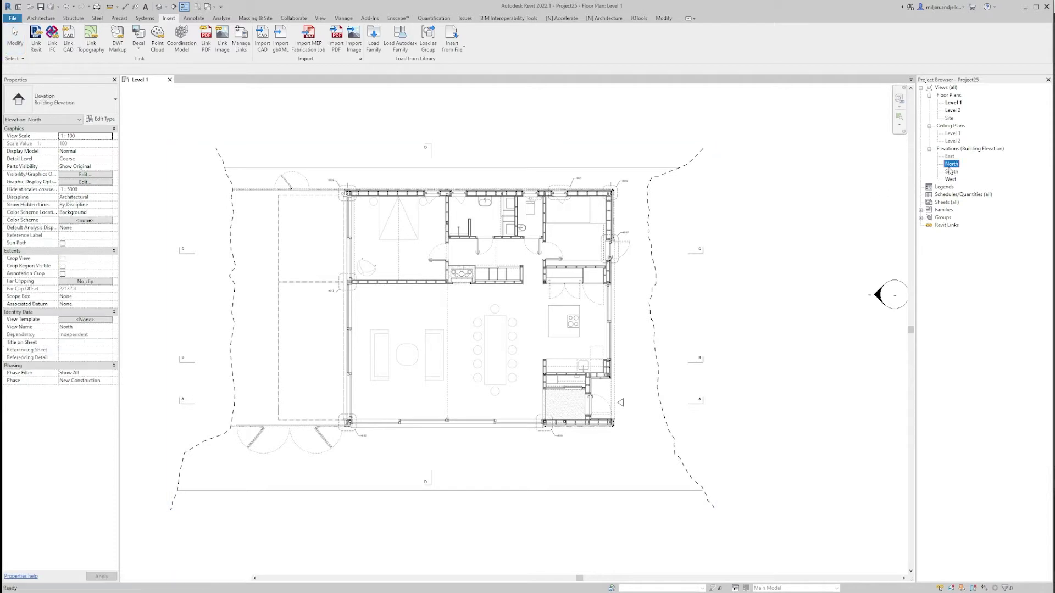
click(227, 45)
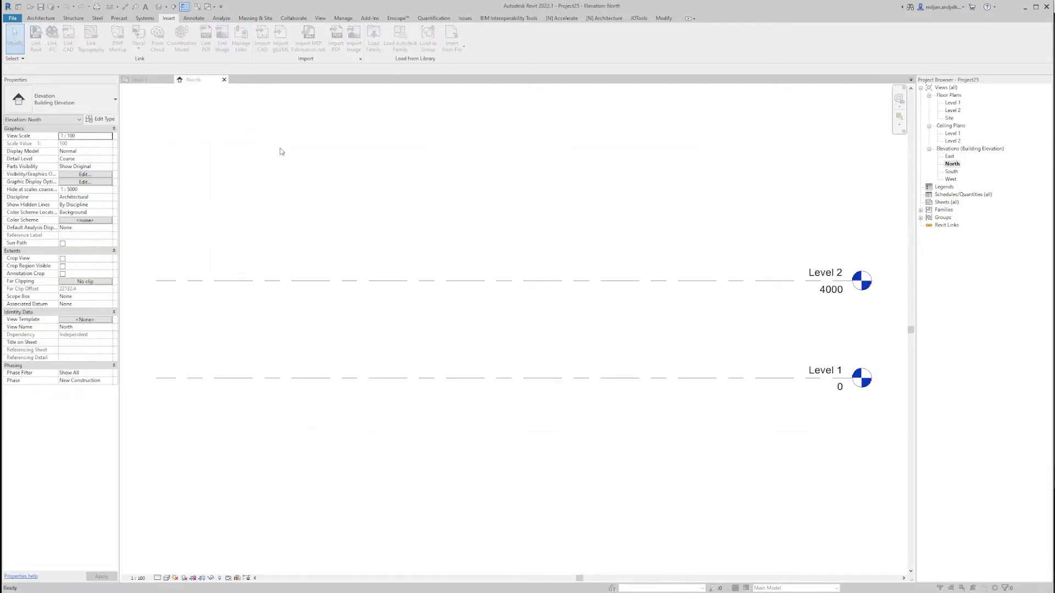
click(288, 137)
click(846, 466)
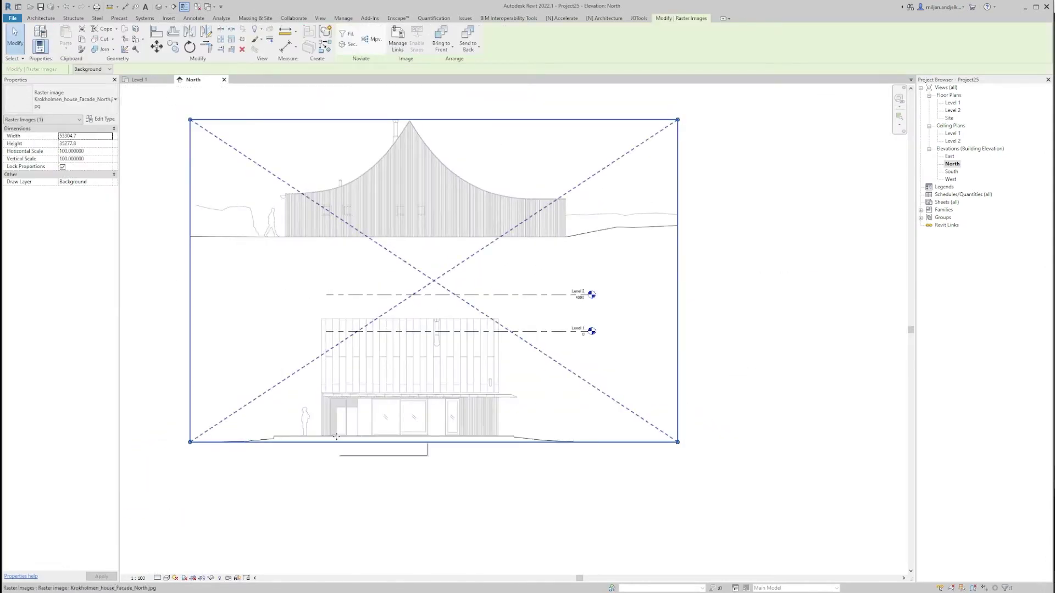
Step: Measure the house's depth between the north and south outer walls in the Level 1 plan
click(139, 80)
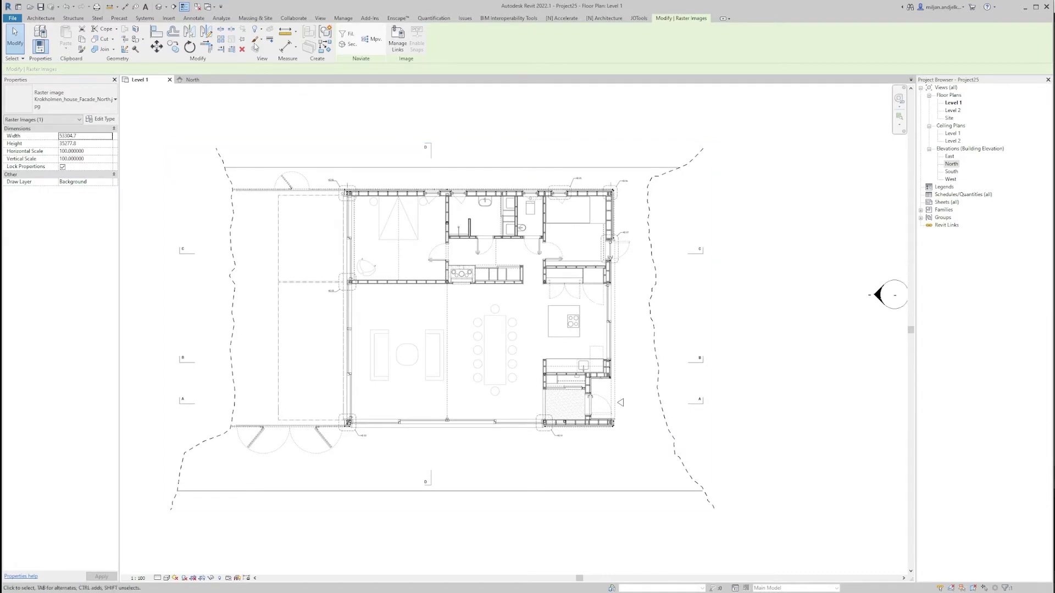
click(285, 33)
click(587, 188)
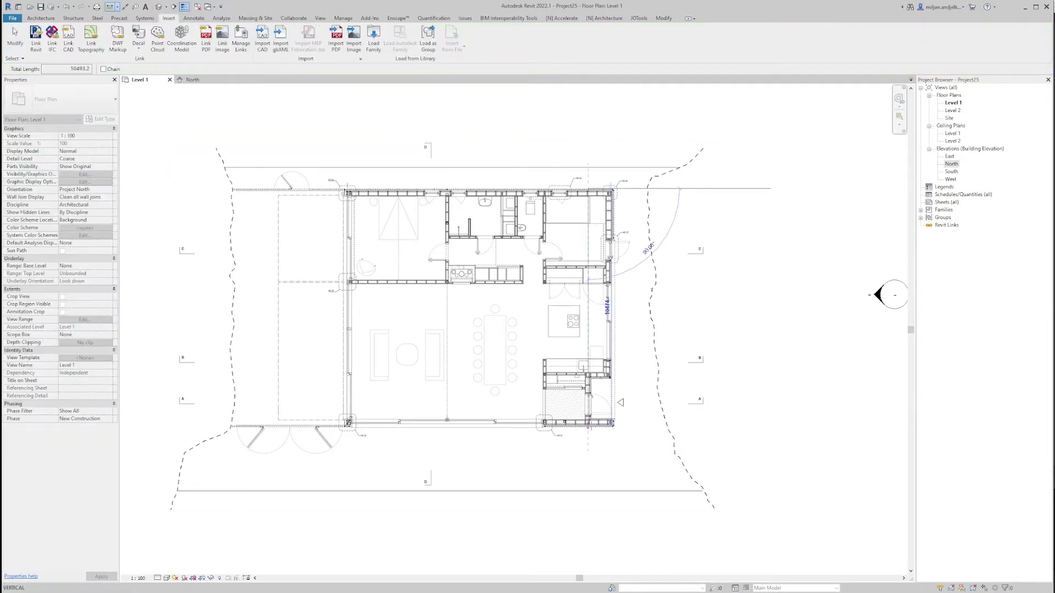
click(14, 38)
Step: Scale the north facade image so the lower elevation's width matches the house depth measured in plan
click(193, 79)
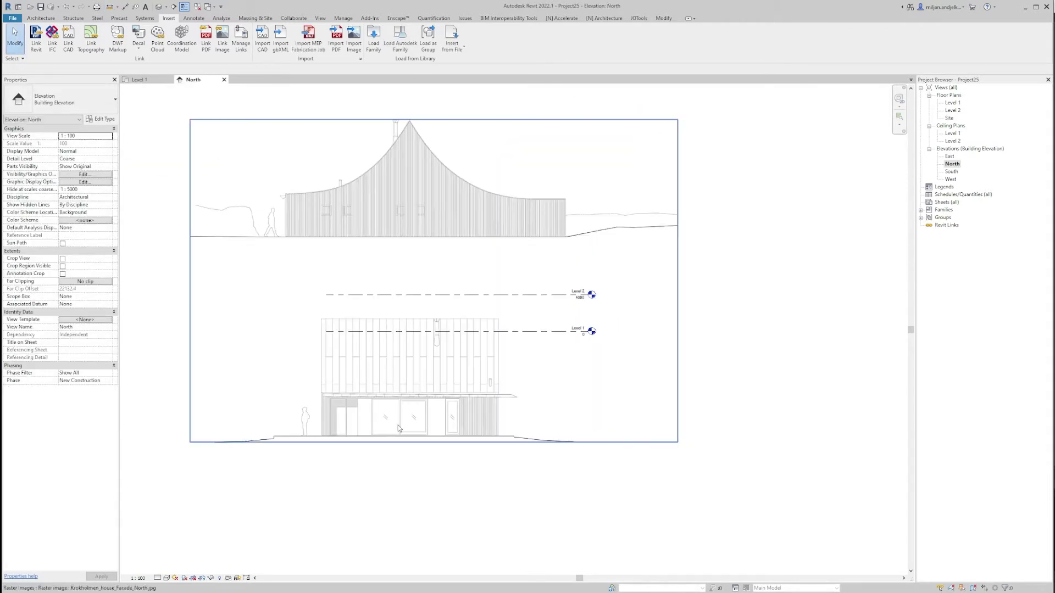
click(398, 425)
key(r)
key(e)
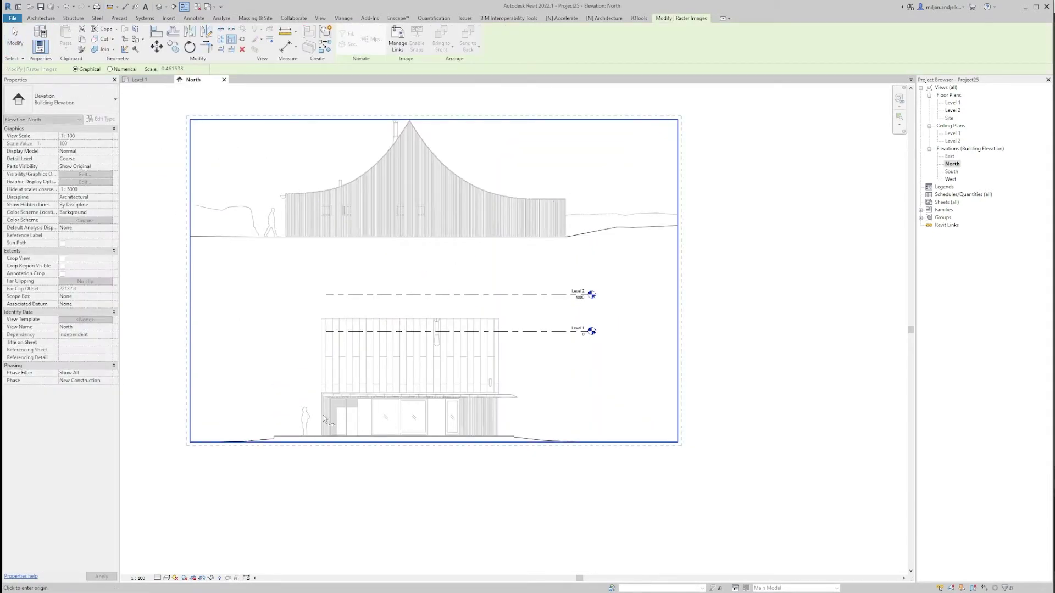
click(322, 419)
click(493, 420)
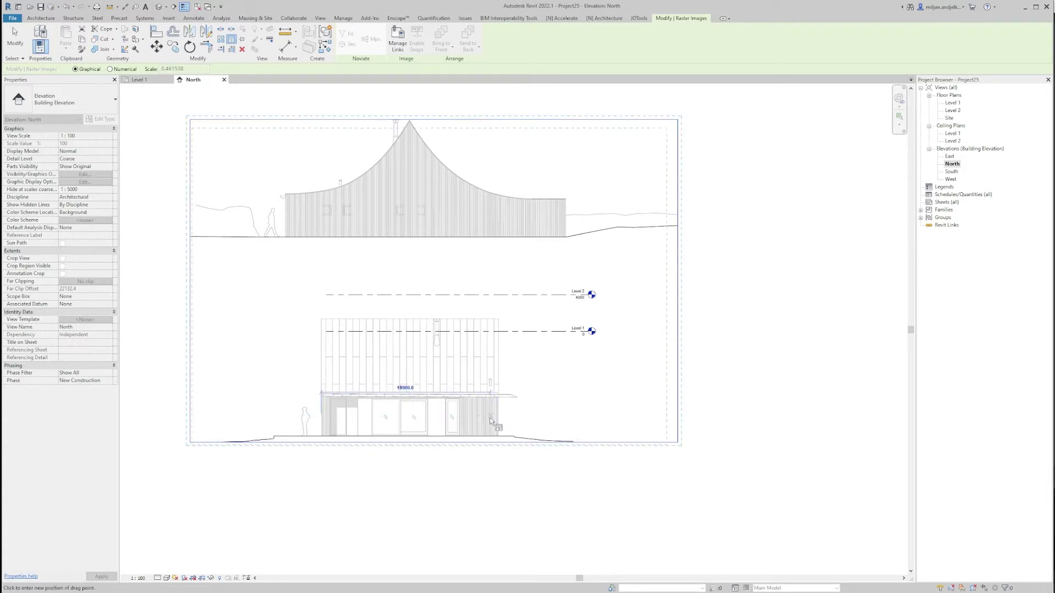
text(1)
key(Return)
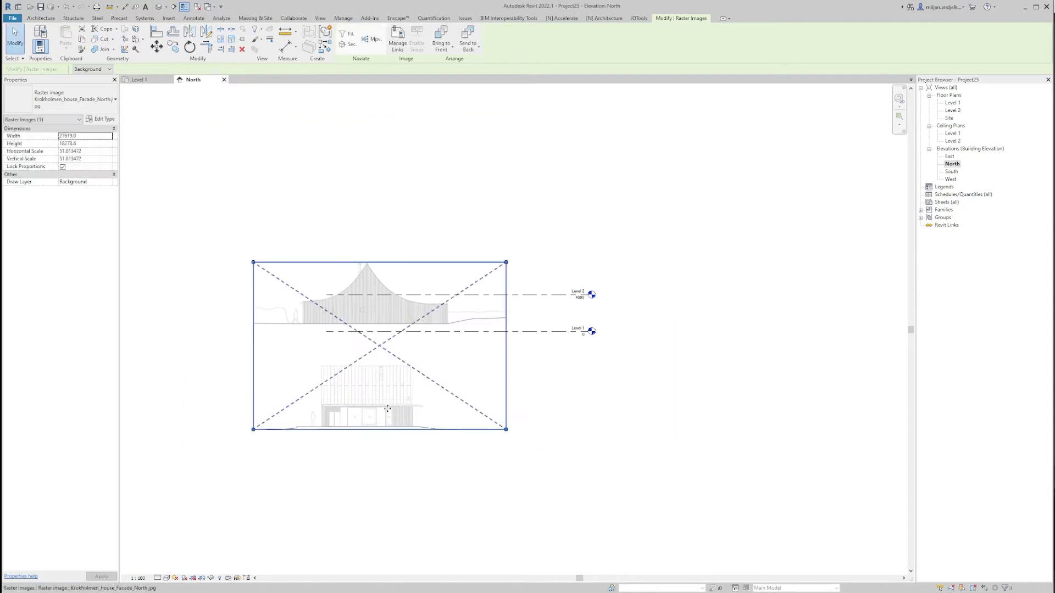
Step: Move the north facade image so the upper elevation's ground line lies on Level 1
scroll(406, 404, up, 2)
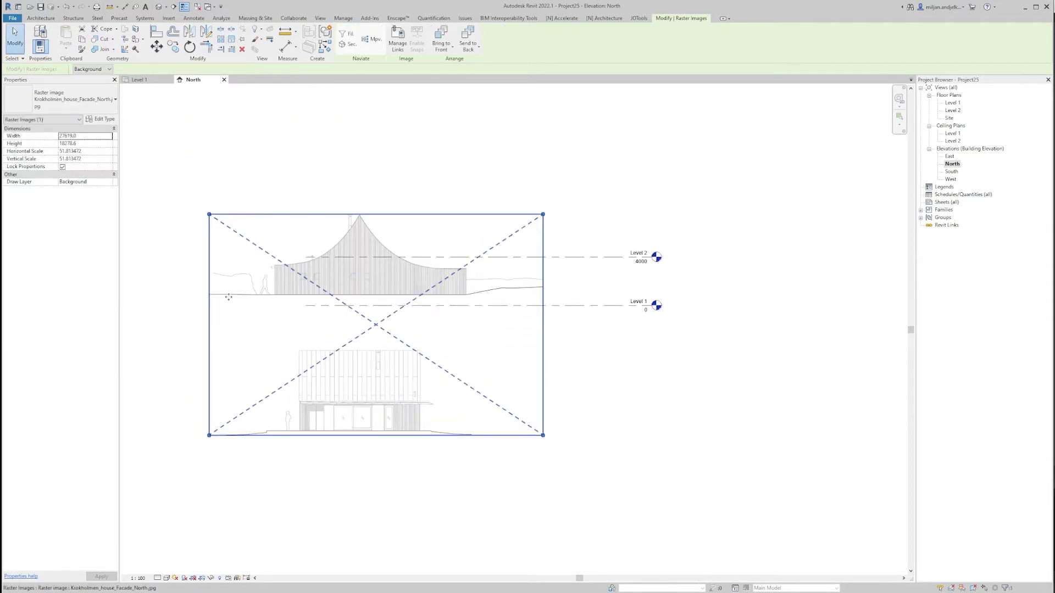
scroll(275, 299, up, 3)
key(m)
key(v)
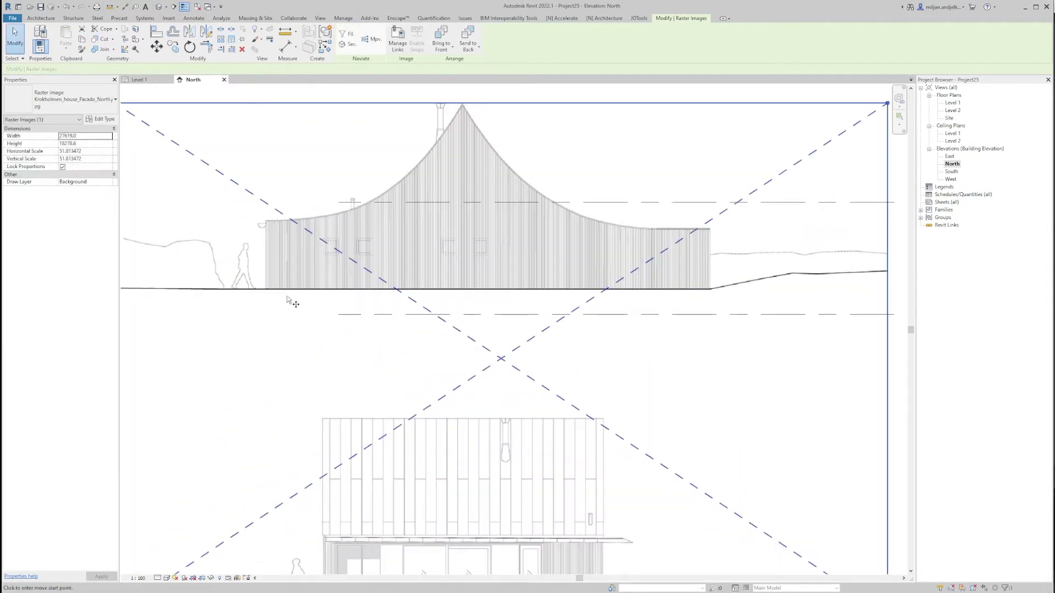
scroll(275, 298, up, 4)
click(346, 294)
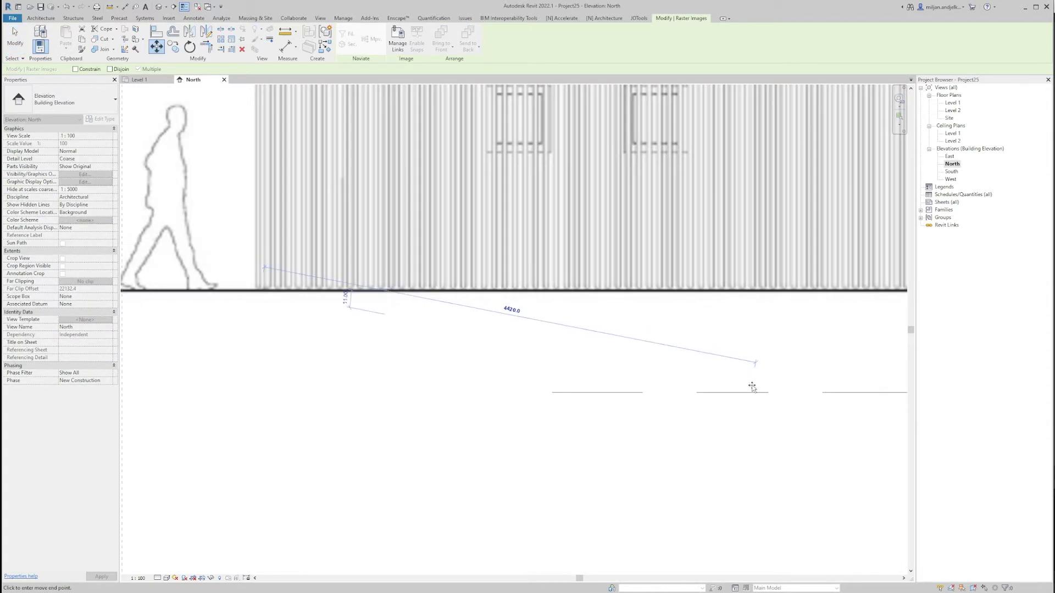
click(744, 391)
scroll(624, 361, down, 6)
middle_drag(625, 362, 464, 323)
key(Escape)
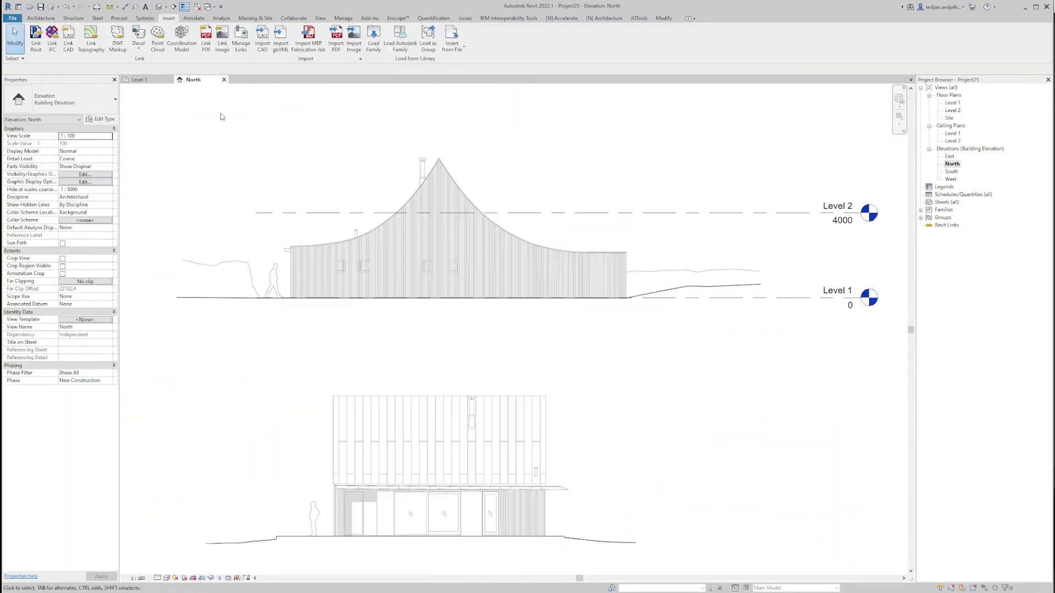
Step: Draw a horizontal reference plane along the outer face of the north facade in the Level 1 plan, extending east past the house
click(151, 83)
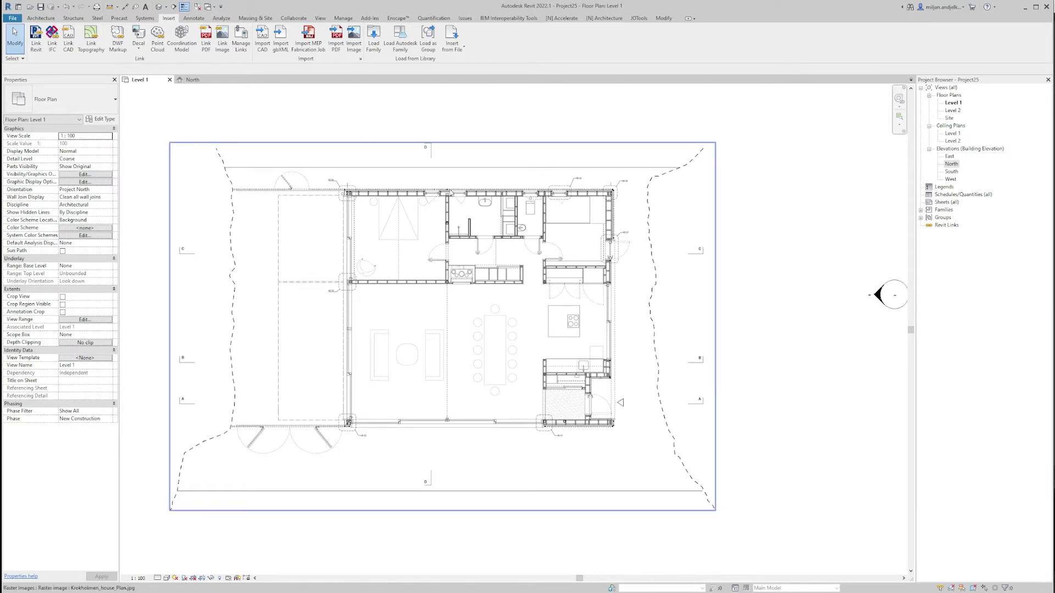
key(r)
key(p)
scroll(503, 194, up, 3)
scroll(503, 194, up, 1)
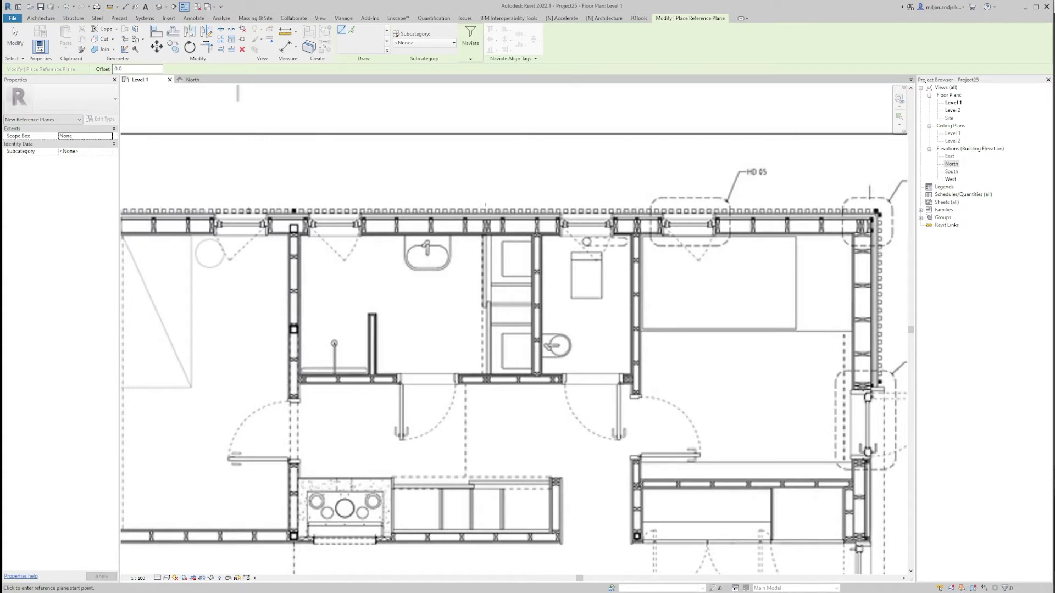
click(482, 210)
scroll(476, 209, down, 2)
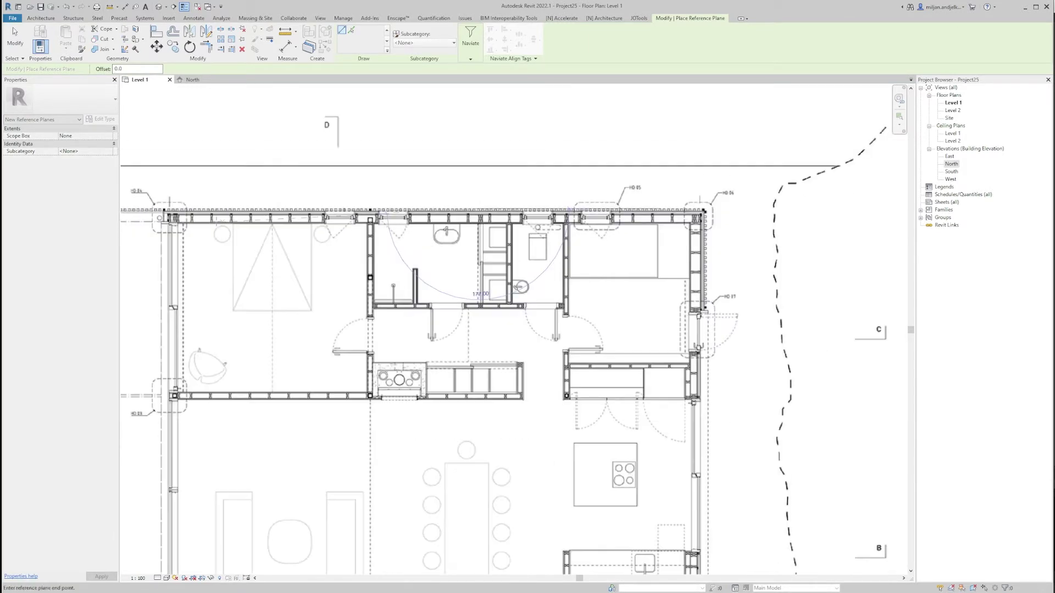
scroll(754, 211, down, 1)
middle_drag(754, 210, 335, 204)
click(639, 201)
Step: Name the north facade's reference plane Facde_North
click(624, 204)
text(Facde_North)
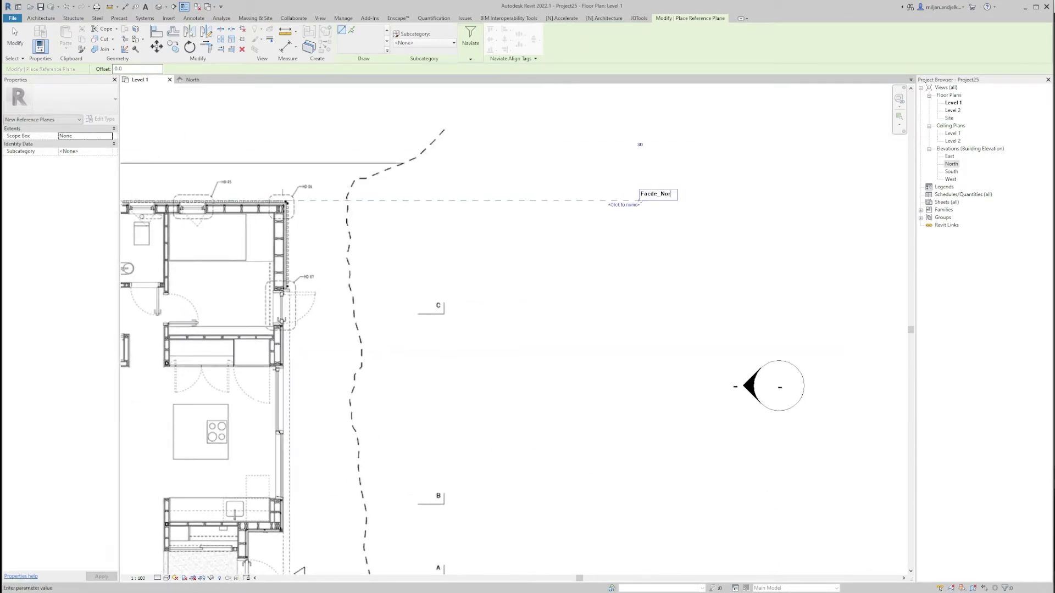
key(Return)
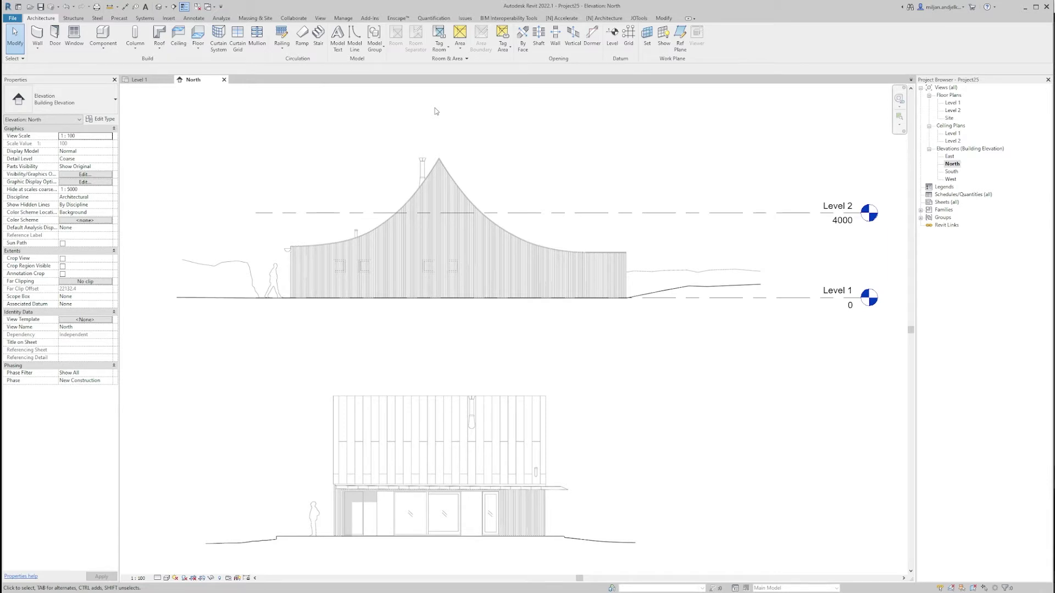
Step: Start an in-place mass from the north elevation and set its work plane to the reference plane Facde_North
click(255, 18)
click(90, 37)
click(499, 144)
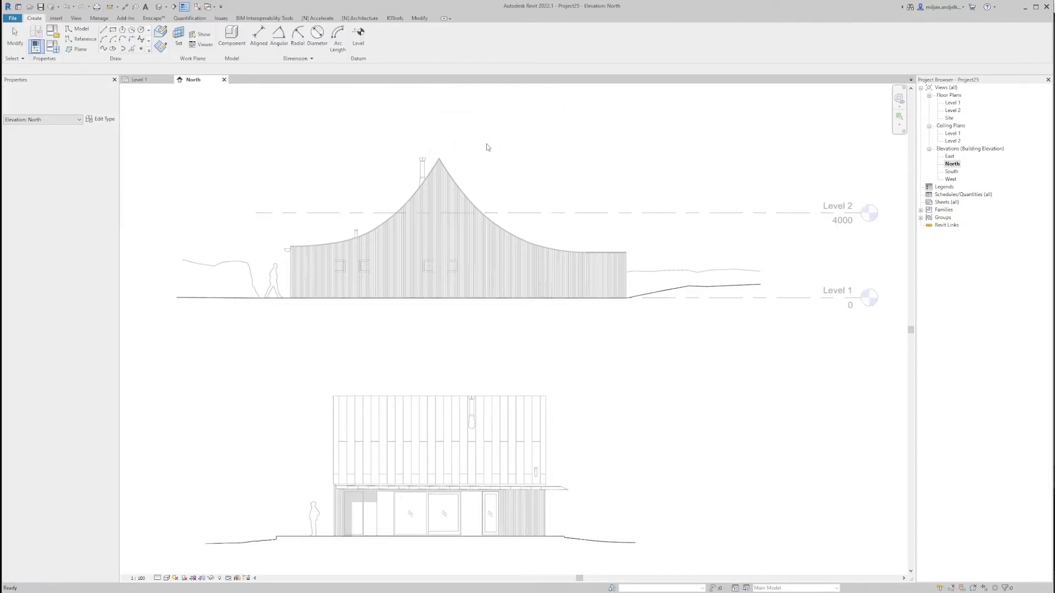
click(179, 38)
click(527, 300)
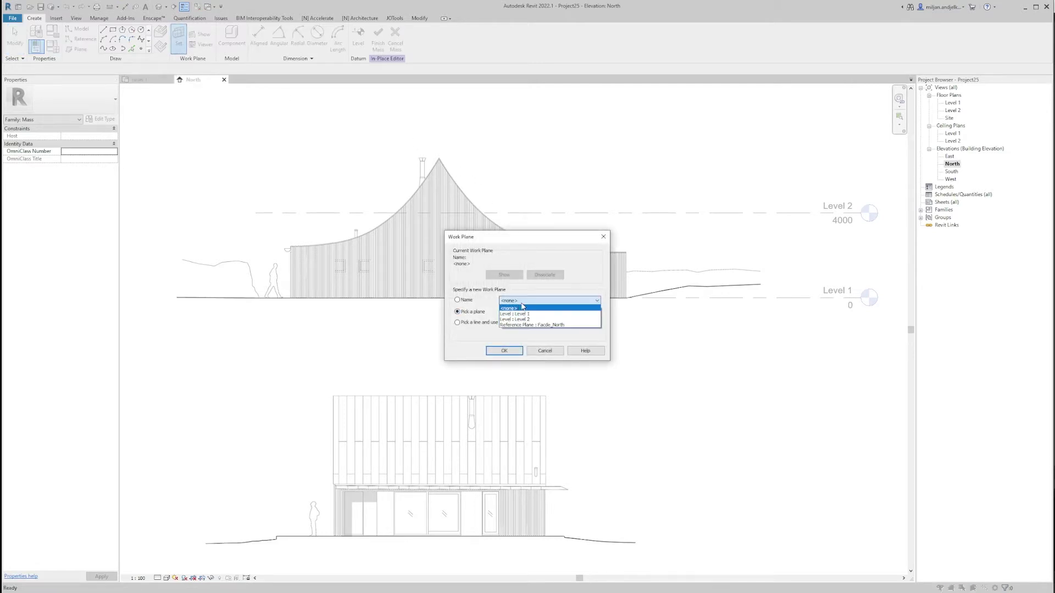
click(527, 323)
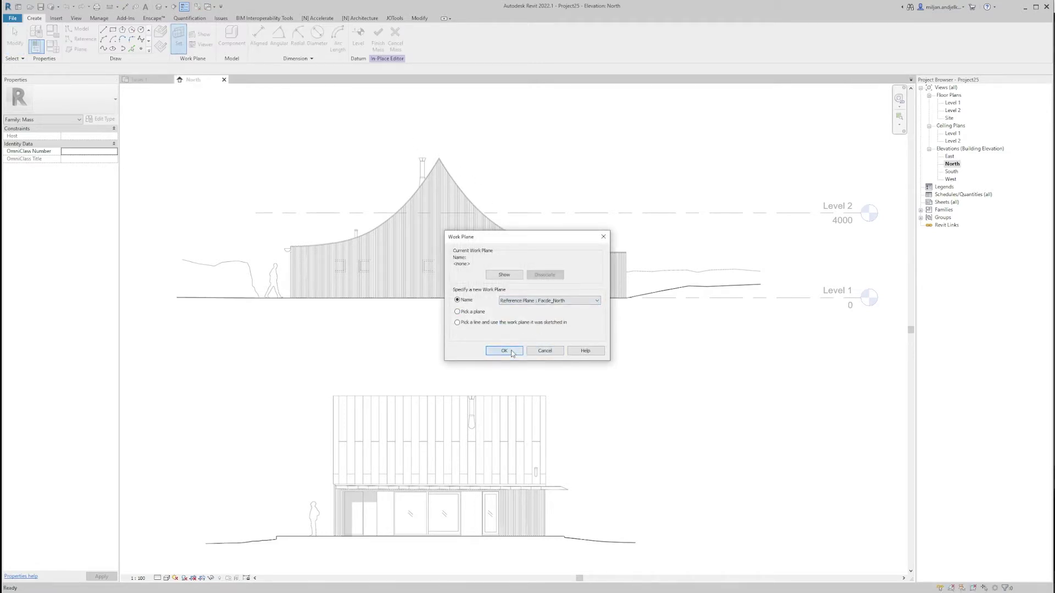
click(504, 352)
Step: Create a model line along Level 1 and draw a vertical line about 2400 mm high up the facade's left edge to the eave
click(135, 50)
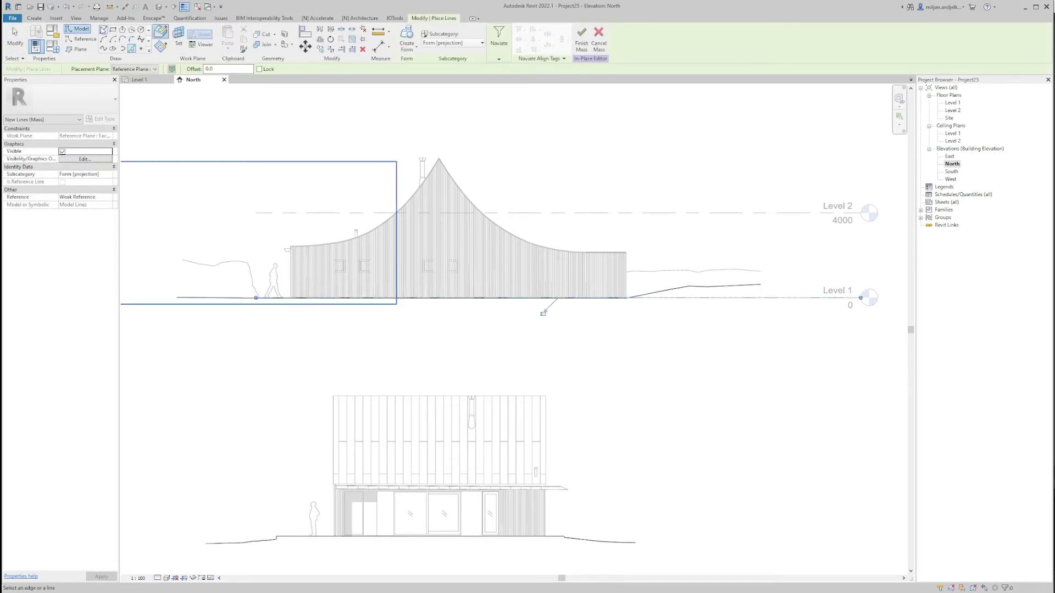
scroll(280, 274, up, 5)
click(103, 29)
click(297, 352)
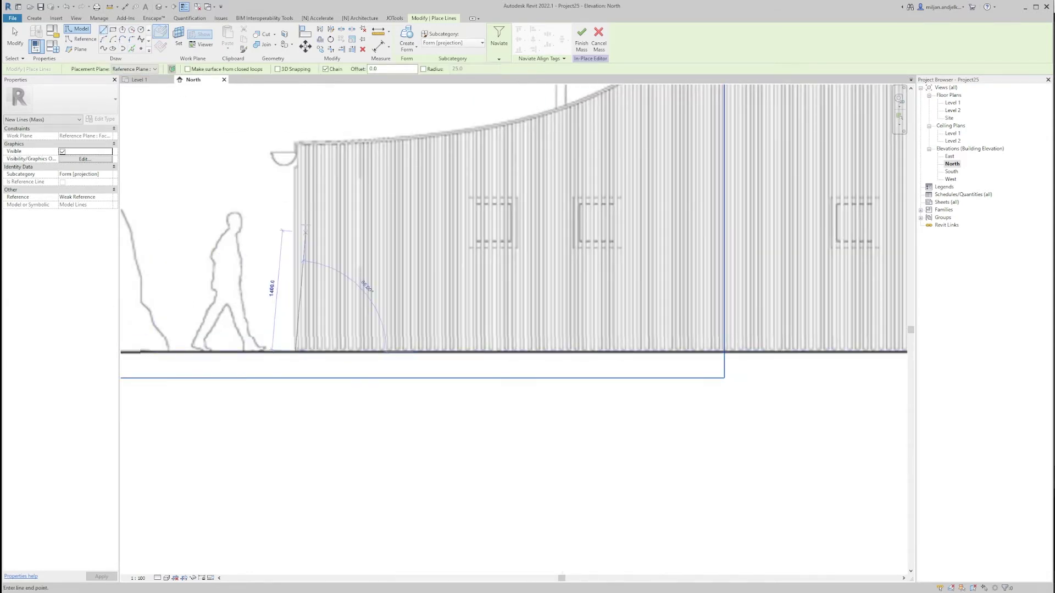
scroll(294, 144, up, 3)
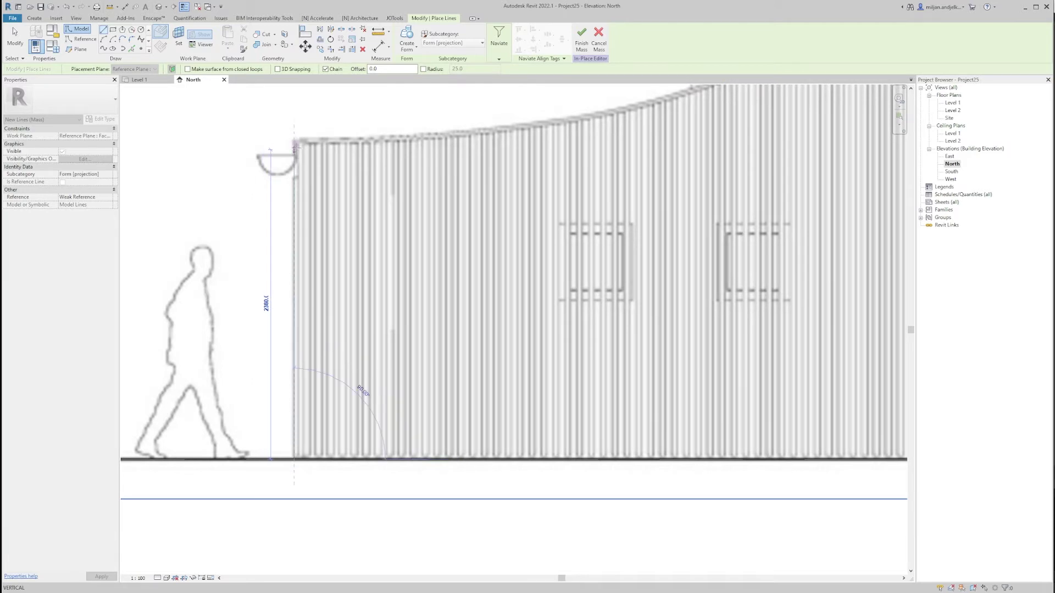
click(294, 145)
click(26, 44)
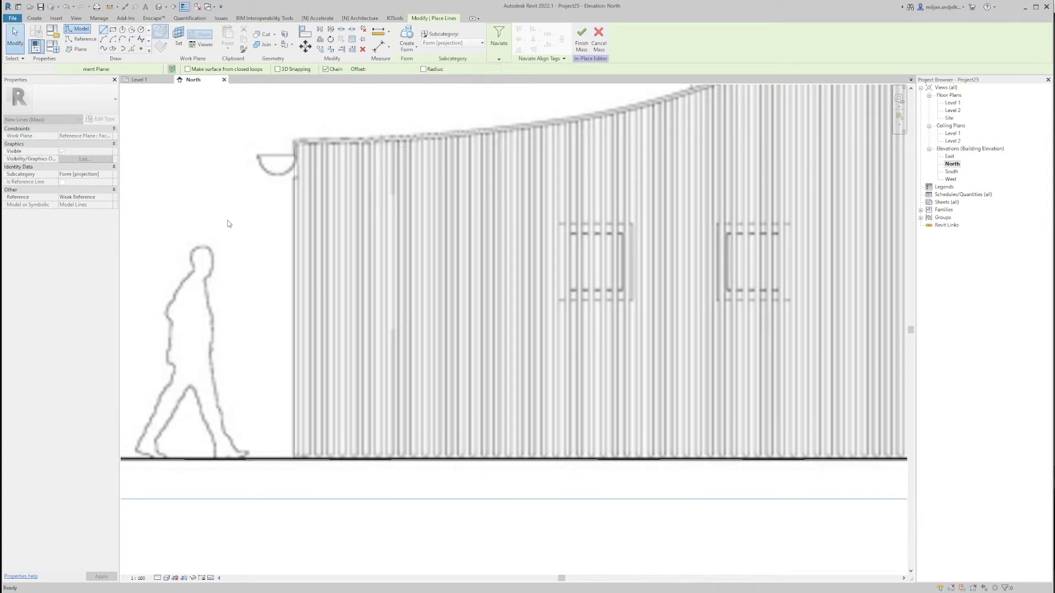
Step: Copy the facade's left vertical line 15800 mm horizontally towards the facade's right edge
click(294, 292)
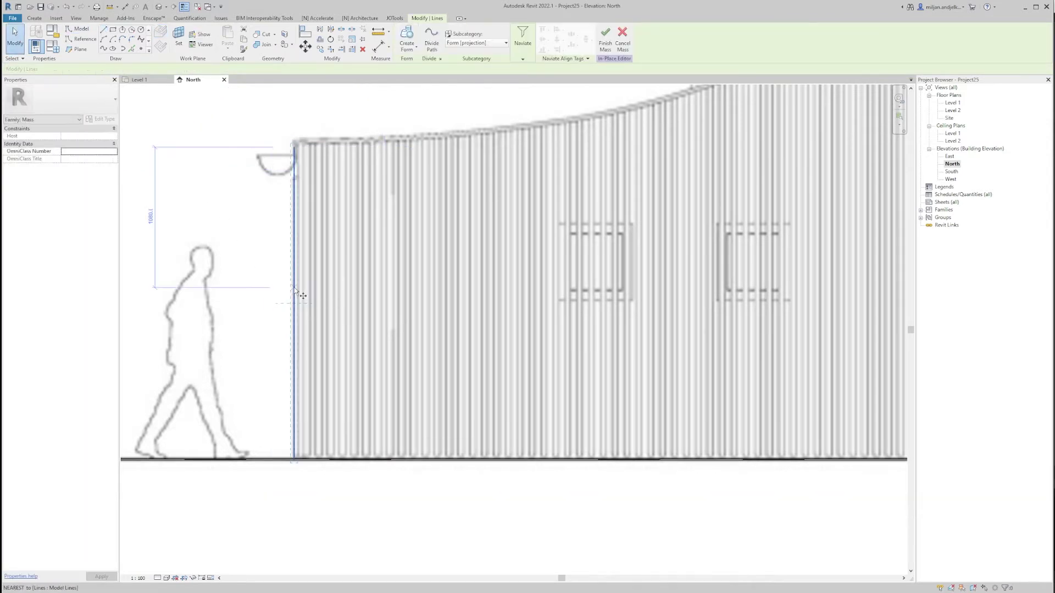
key(c)
key(o)
click(294, 288)
scroll(293, 287, down, 6)
scroll(663, 270, up, 2)
scroll(528, 286, up, 4)
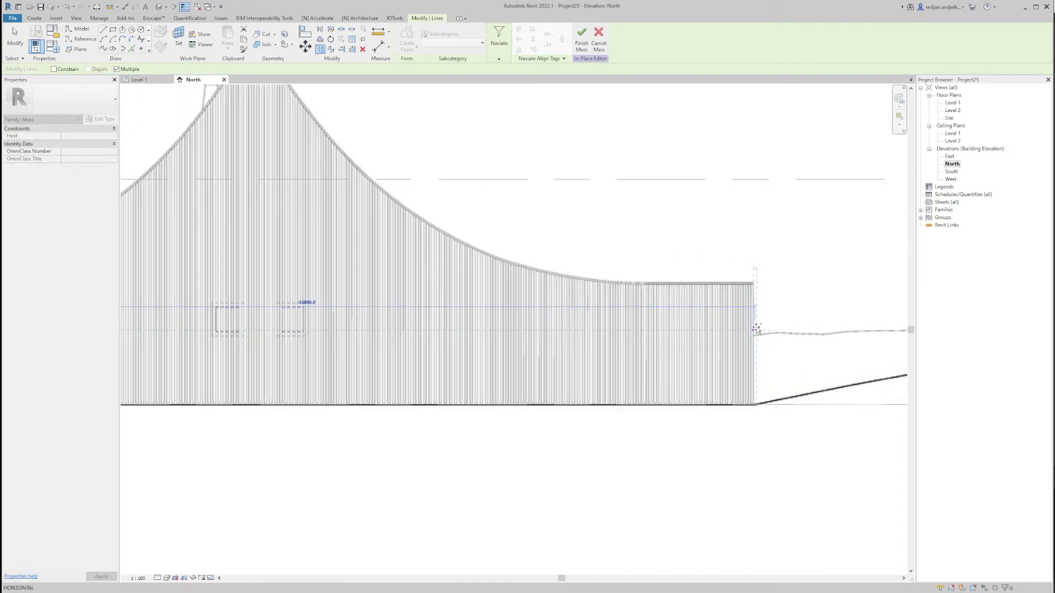
text(15)
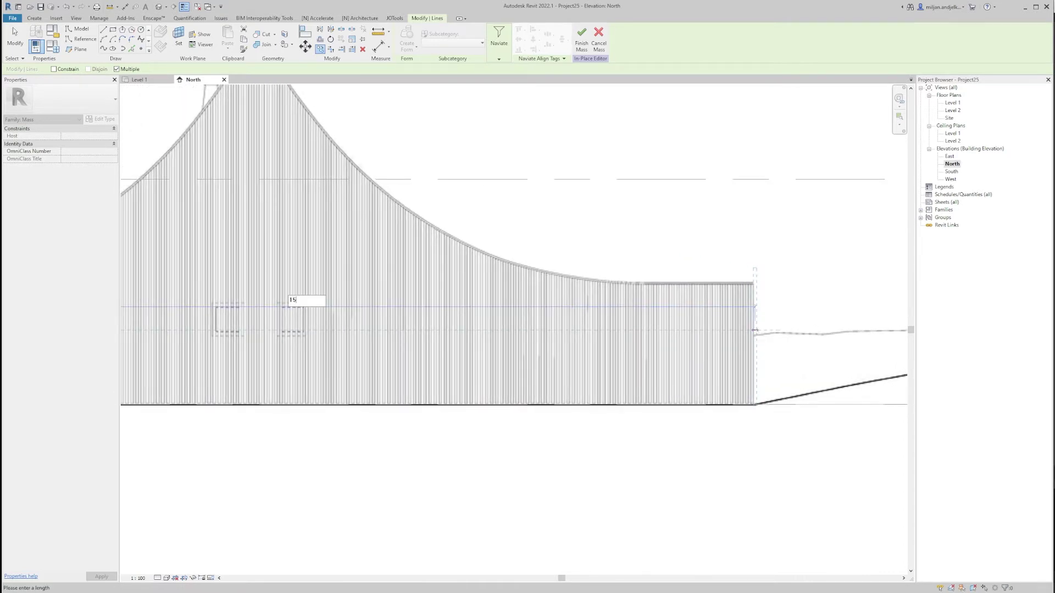
text(800)
key(Return)
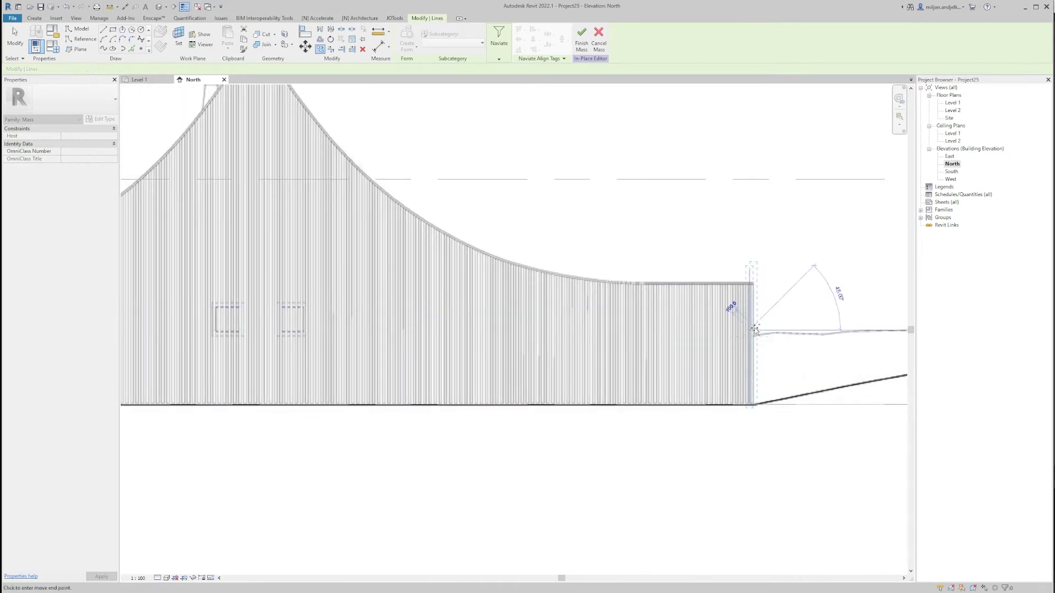
scroll(792, 357, up, 3)
click(14, 34)
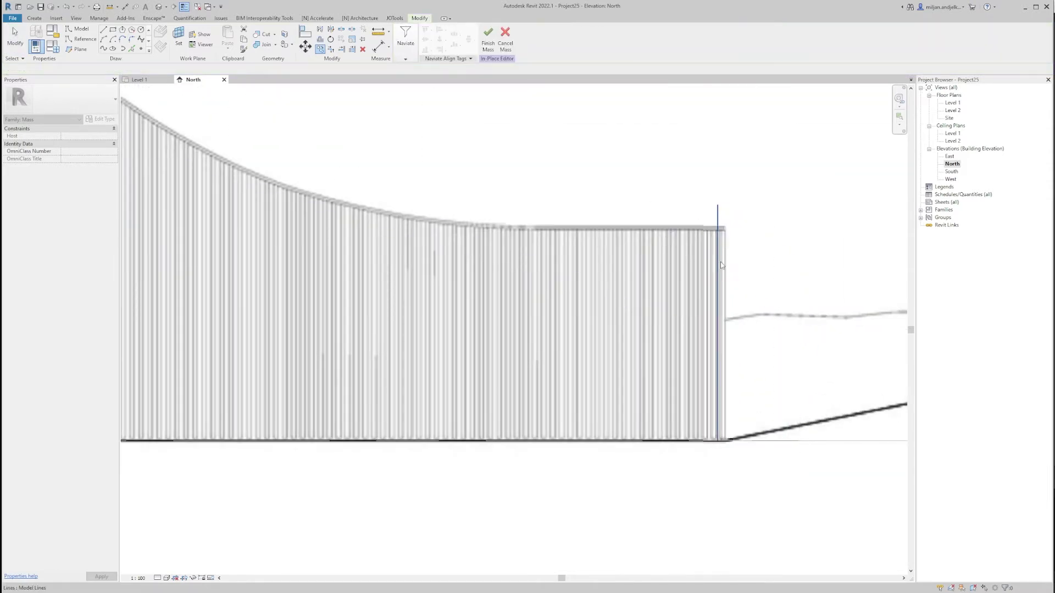
Step: Move the copied vertical line horizontally onto the facade's right outer edge
scroll(535, 295, up, 3)
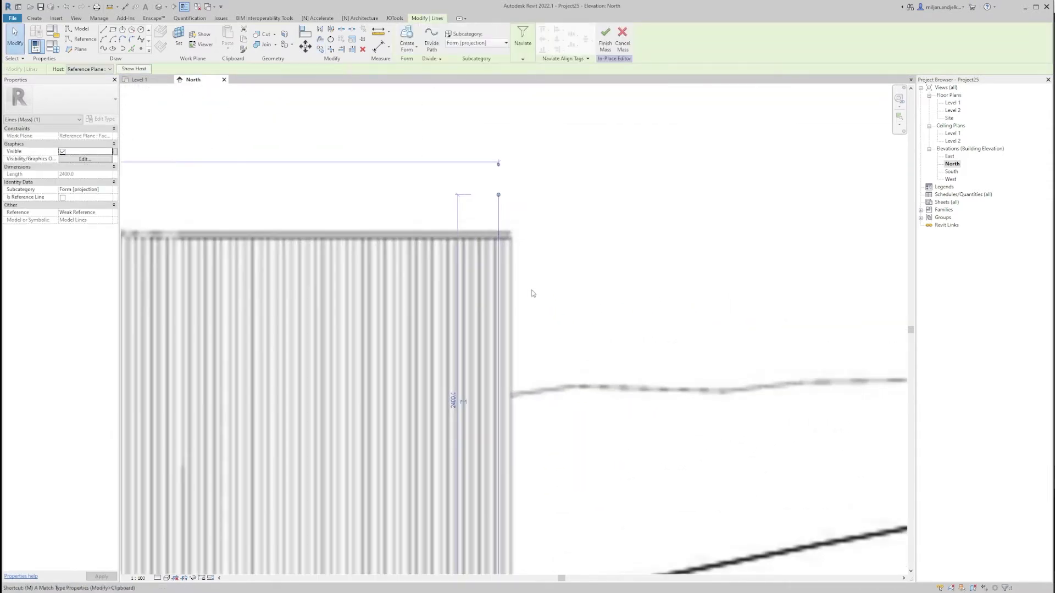
key(m)
key(v)
click(498, 291)
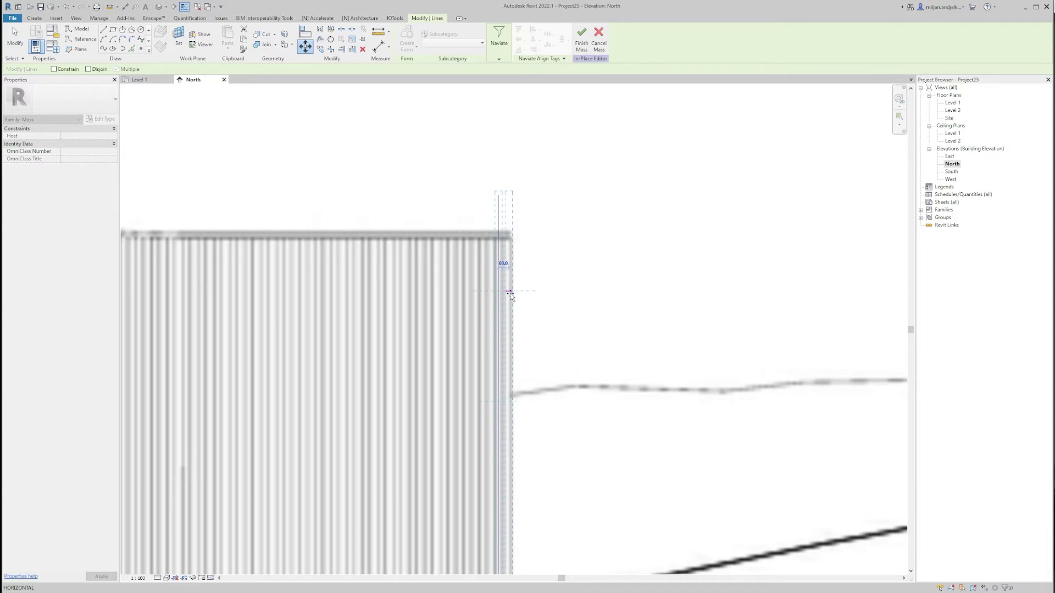
click(511, 292)
key(Escape)
Step: Shorten the right vertical line to 2150 mm so its upper end meets the eave
scroll(567, 292, down, 2)
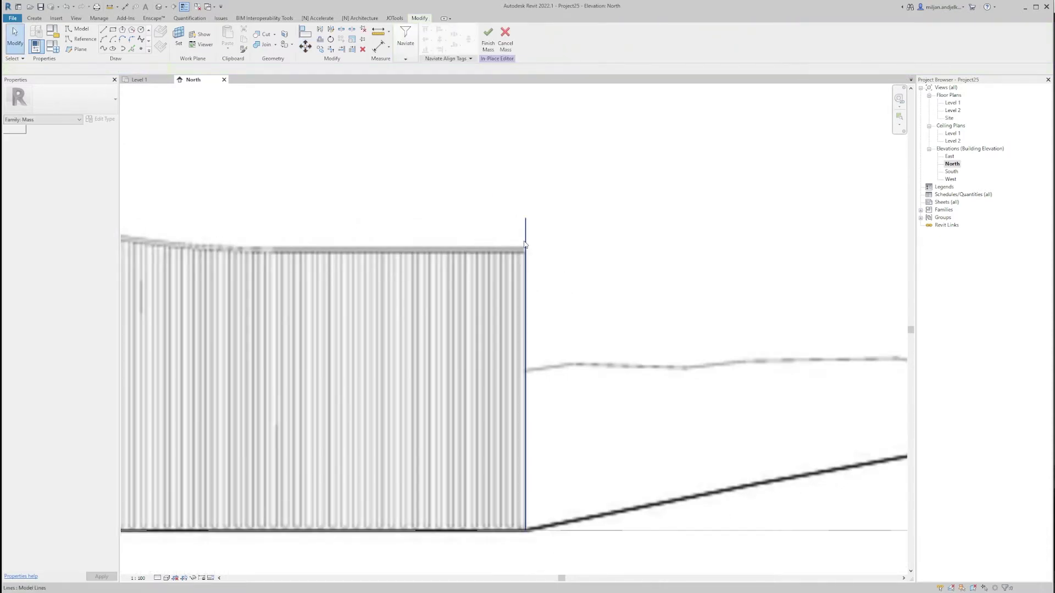
click(525, 244)
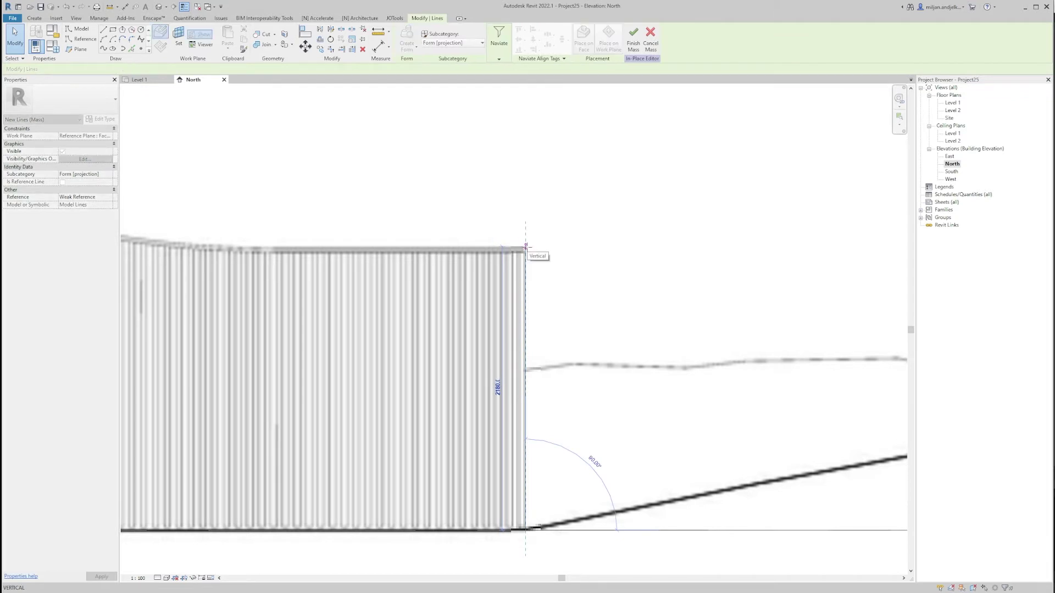
text(21)
key(Return)
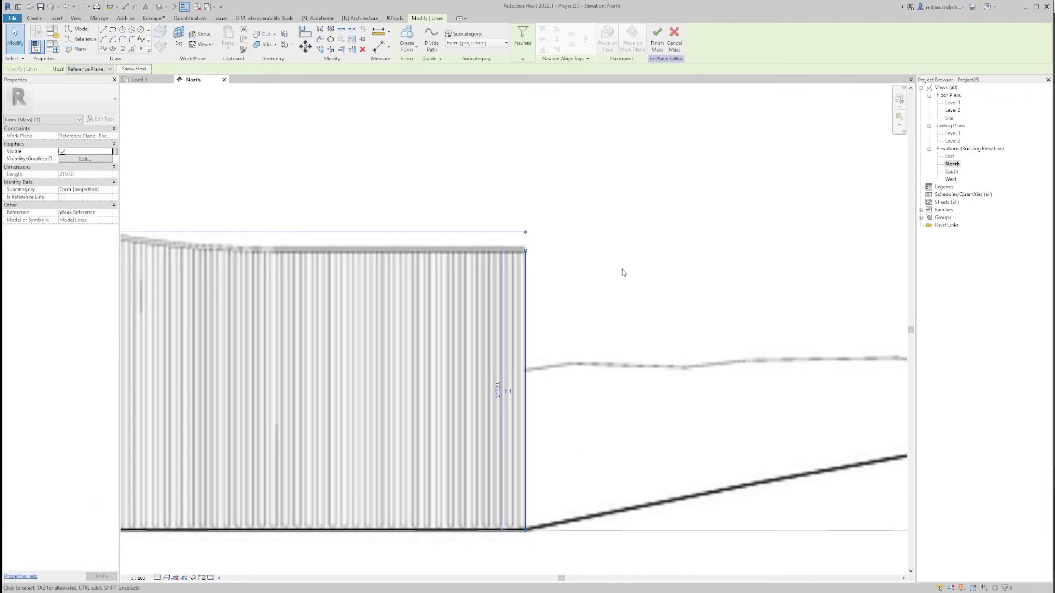
scroll(622, 272, down, 4)
key(Escape)
Step: Draw a horizontal line about 2020 mm long along the flat eave, starting from the right vertical line's upper end
middle_drag(371, 334, 574, 373)
scroll(575, 373, down, 1)
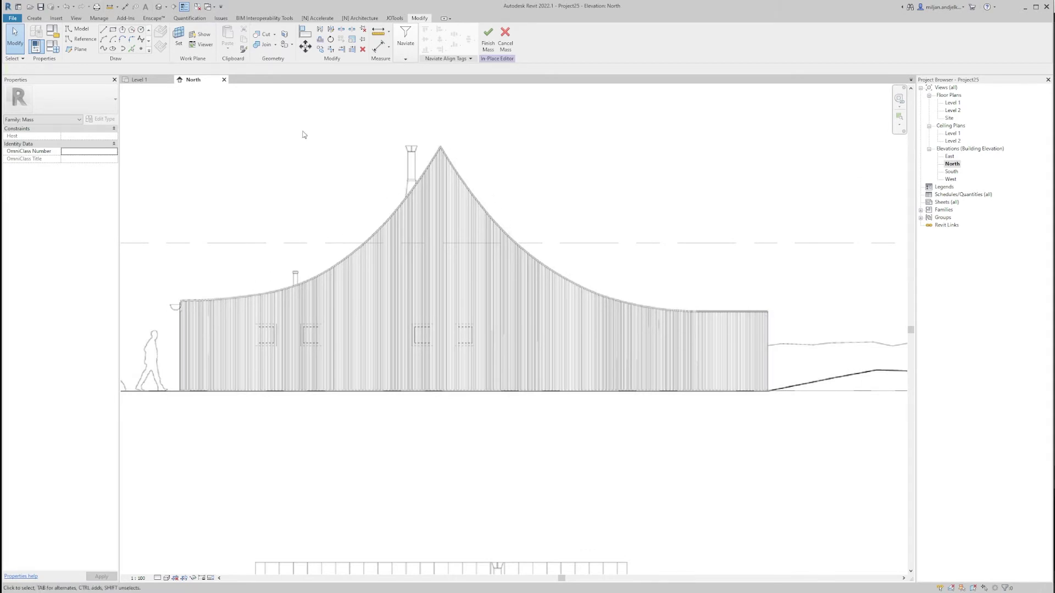
click(104, 29)
scroll(744, 318, up, 4)
click(625, 302)
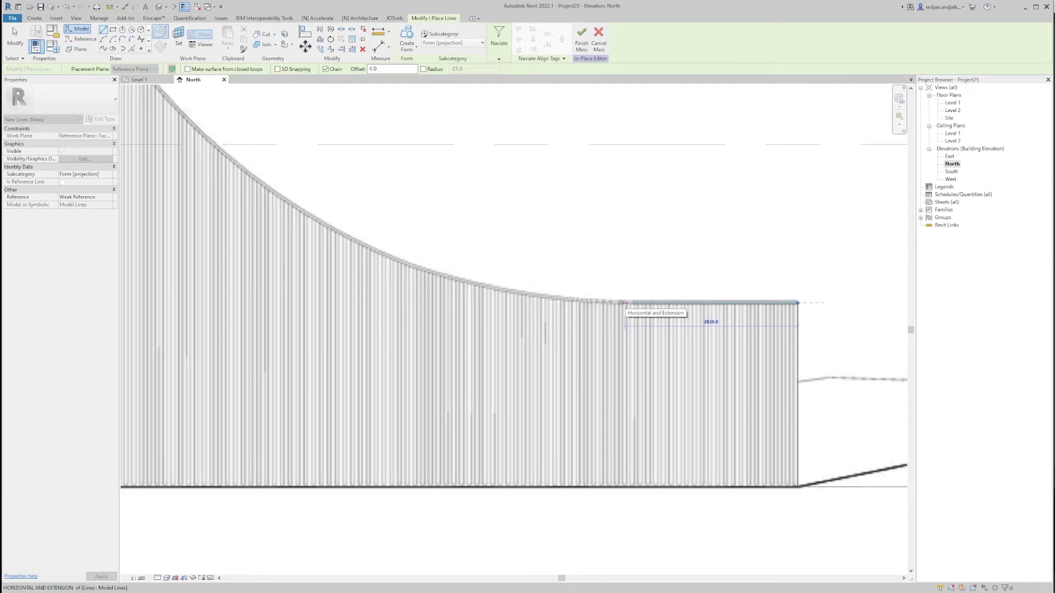
scroll(372, 271, up, 5)
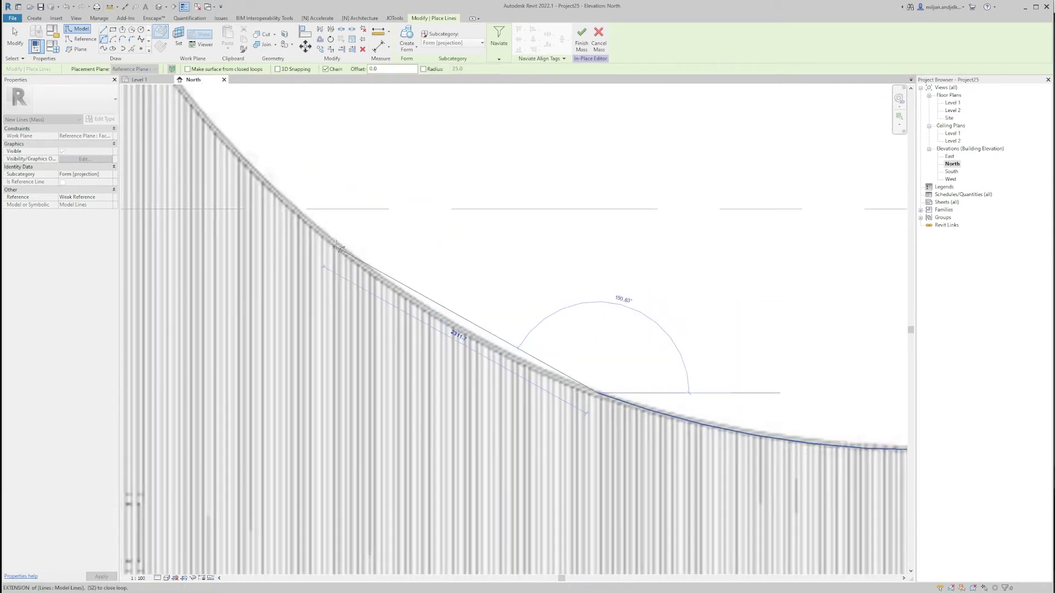
Step: Trace the right roof curve with chained arcs from the flat eave up to the peak
key(Escape)
click(732, 470)
scroll(341, 252, up, 2)
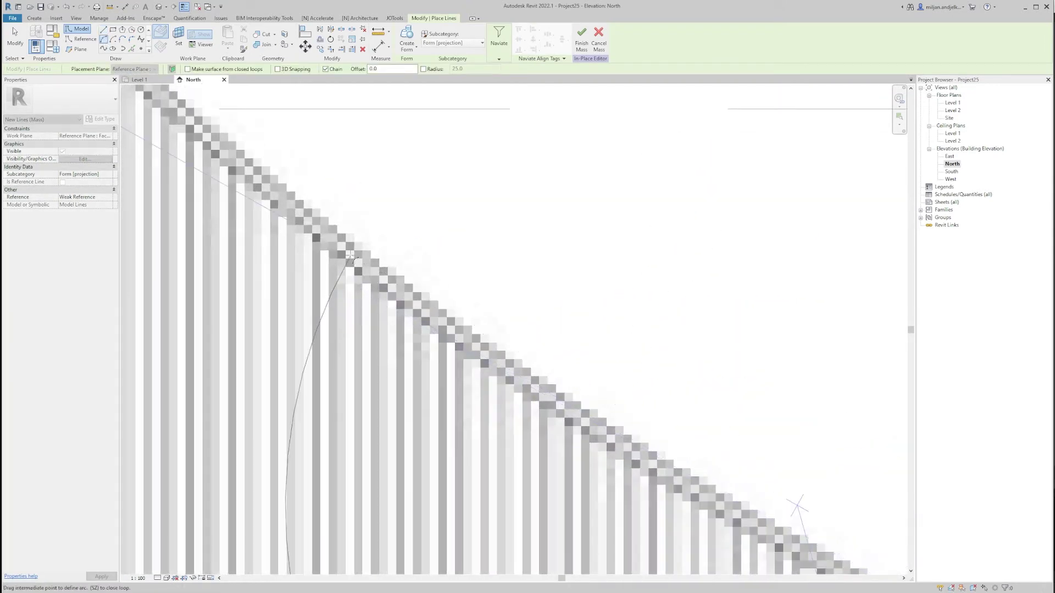
click(348, 254)
scroll(379, 274, down, 2)
scroll(410, 301, down, 5)
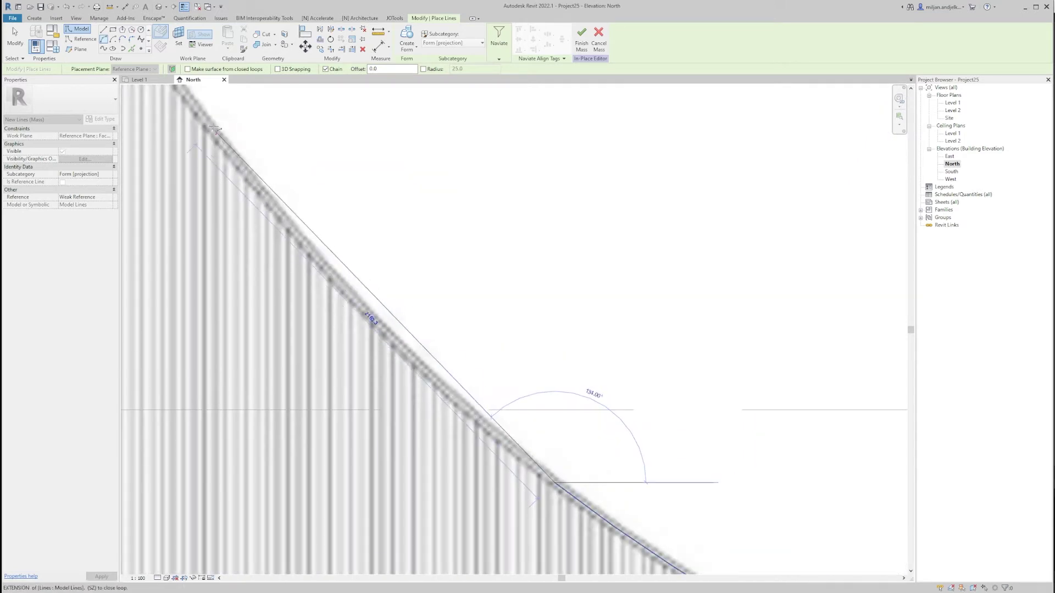
scroll(315, 241, up, 2)
click(329, 250)
click(400, 363)
Step: Trace the upper part of the left roof curve with an arc running down from the peak
middle_drag(400, 363, 550, 201)
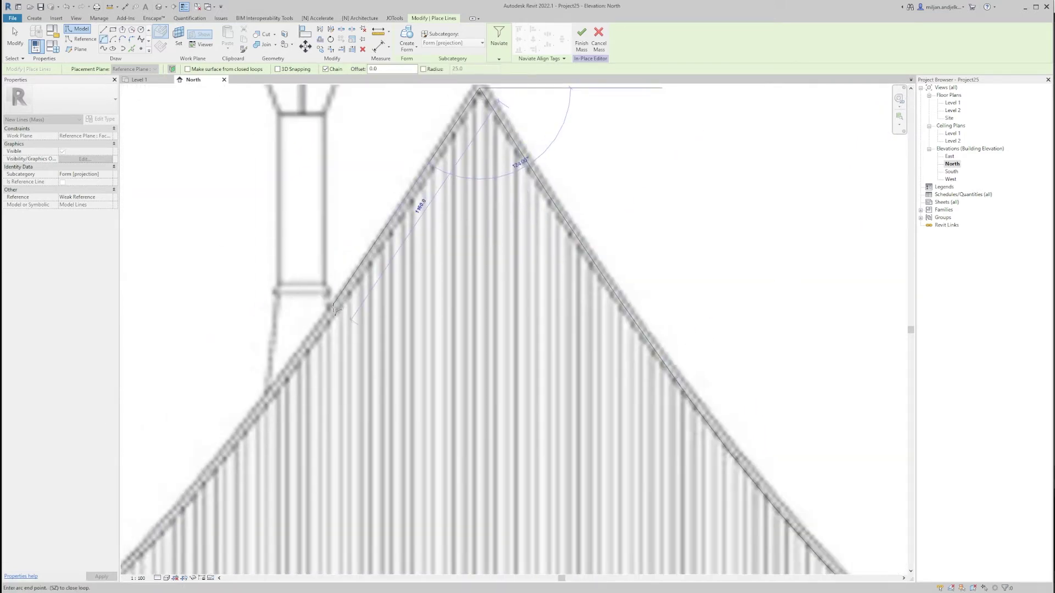
scroll(323, 330, down, 2)
scroll(528, 307, up, 5)
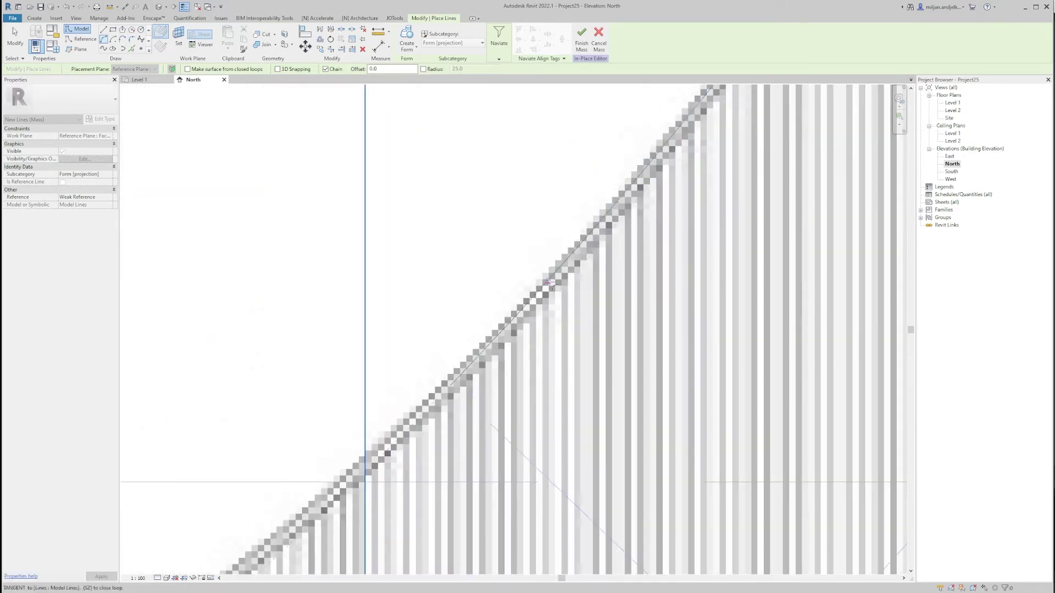
click(526, 306)
scroll(526, 306, up, 2)
click(601, 273)
Step: Try to trace the lower left roof curve down to the eave with an arc
scroll(601, 291, down, 5)
scroll(472, 341, up, 5)
click(353, 356)
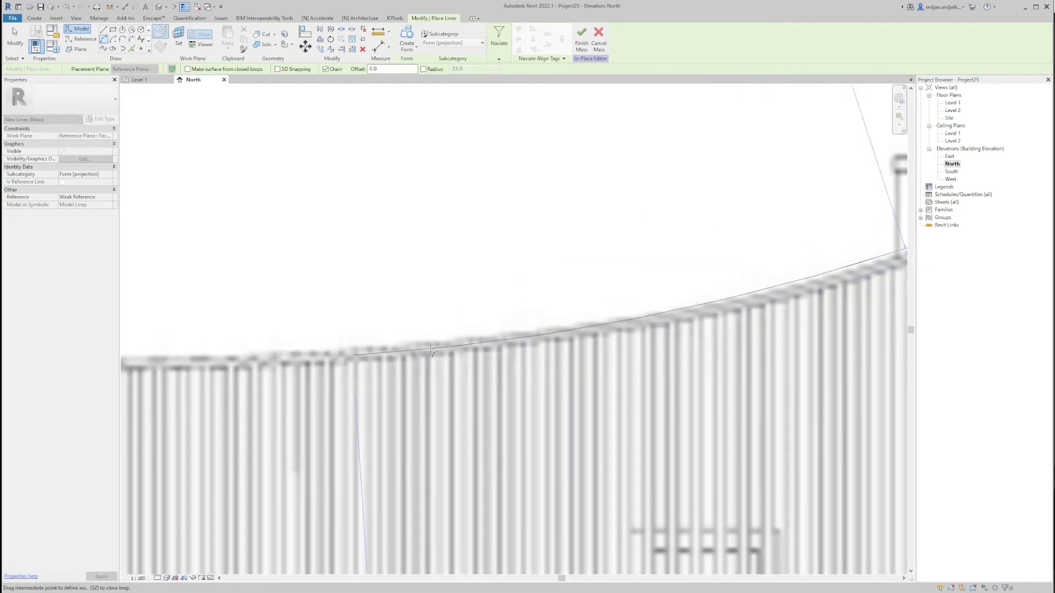
click(439, 350)
scroll(440, 350, down, 2)
key(Escape)
key(Escape)
key(Escape)
middle_drag(575, 279, 457, 306)
key(ctrl+z)
Step: Trace the lower left roof curve with an arc and connect it by a line to the left vertical line's upper end
click(103, 39)
click(691, 281)
click(342, 374)
click(604, 318)
click(103, 29)
key(Escape)
key(Escape)
scroll(466, 473, down, 4)
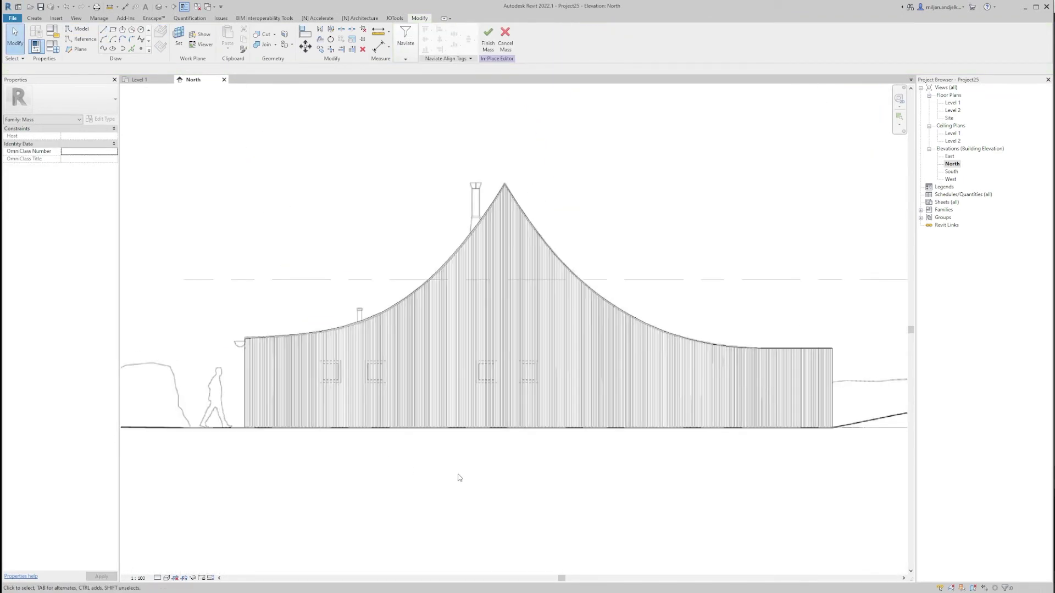
middle_drag(457, 480, 447, 483)
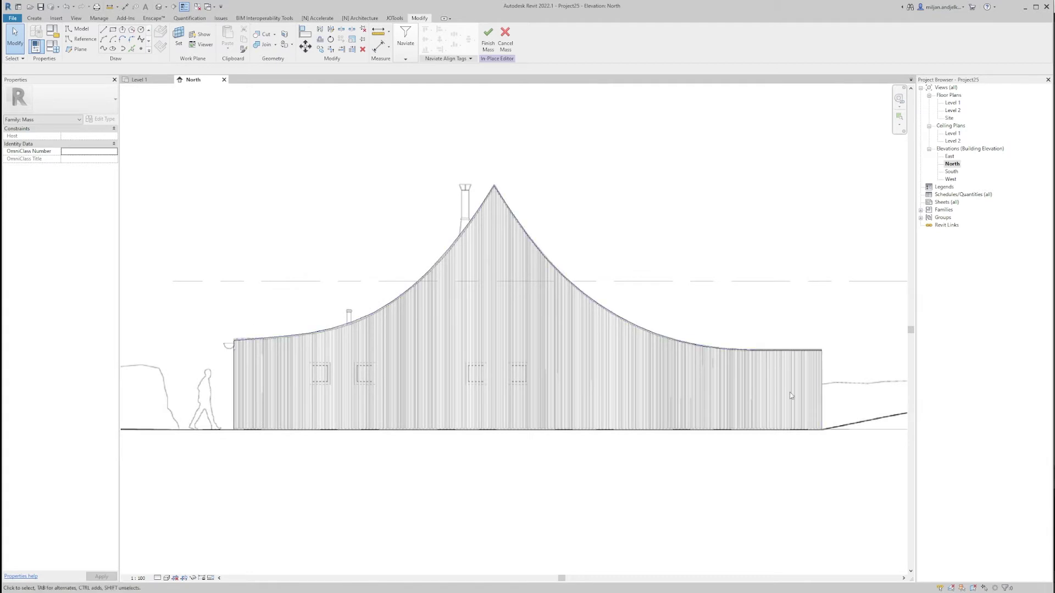
Step: In the 3D view, trim both ends of the ground line to the left and right vertical lines to close the profile
click(158, 8)
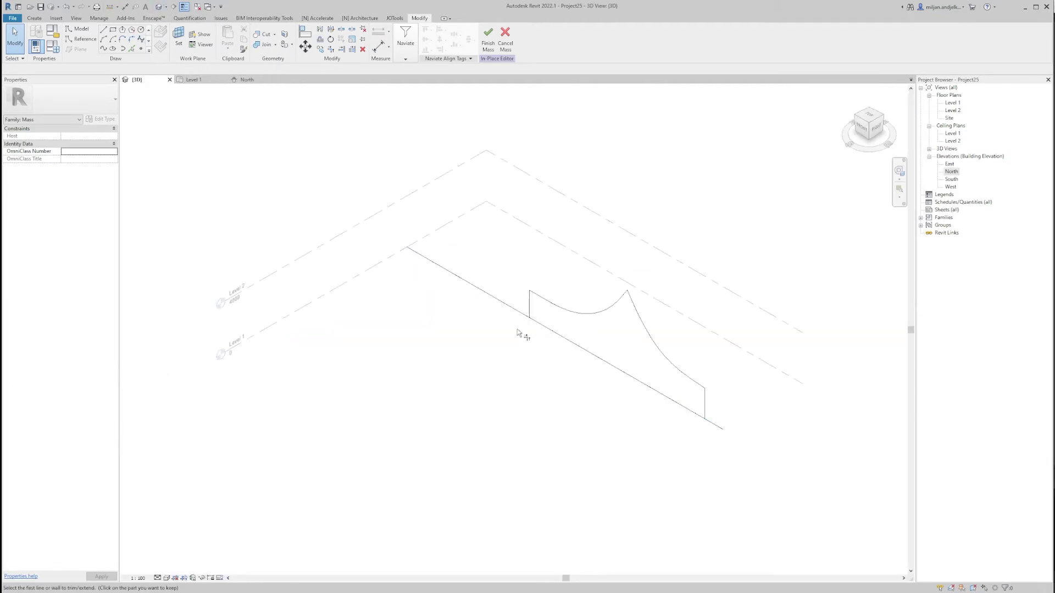
key(t)
key(r)
click(541, 324)
click(529, 308)
click(705, 404)
click(685, 407)
middle_drag(681, 406, 666, 407)
key(Escape)
Step: Create a solid form from the whole closed facade profile
key(Tab)
click(556, 316)
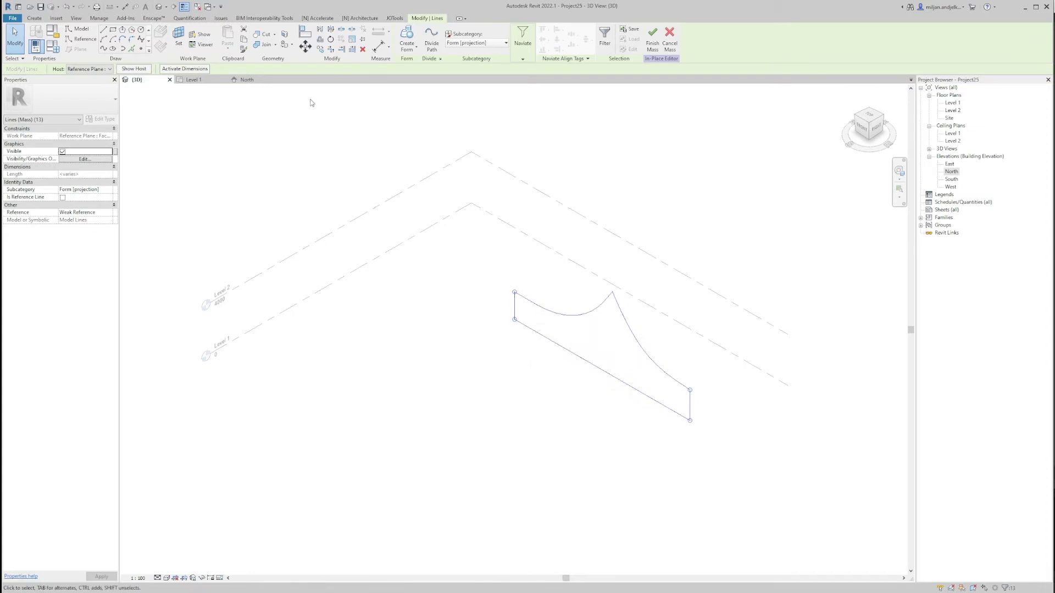
click(406, 48)
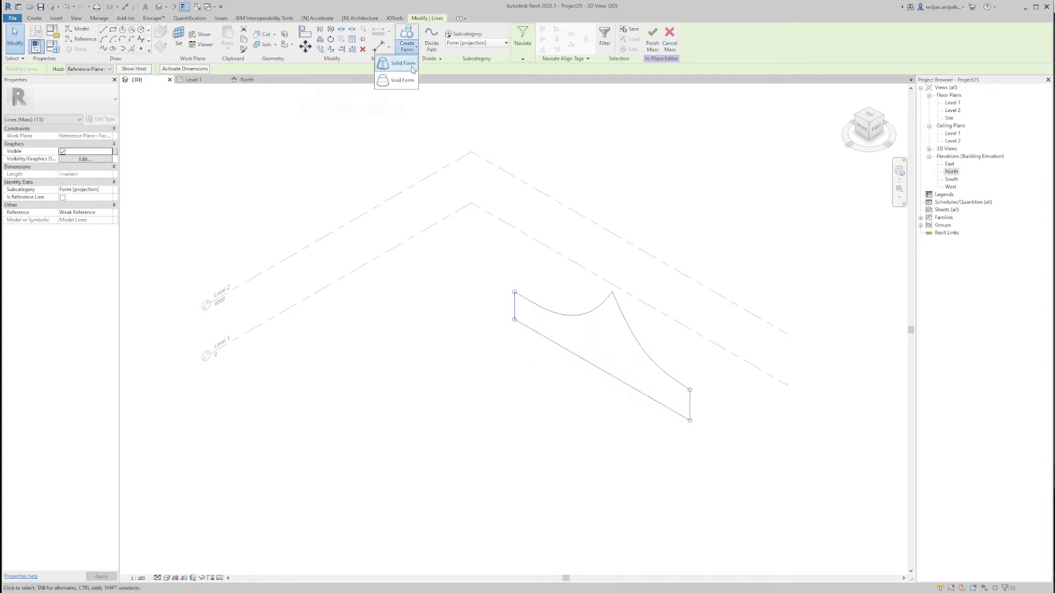
click(412, 67)
Step: Extend the solid form from the north facade over the house and set its depth to 10000 mm
drag(674, 288, 504, 379)
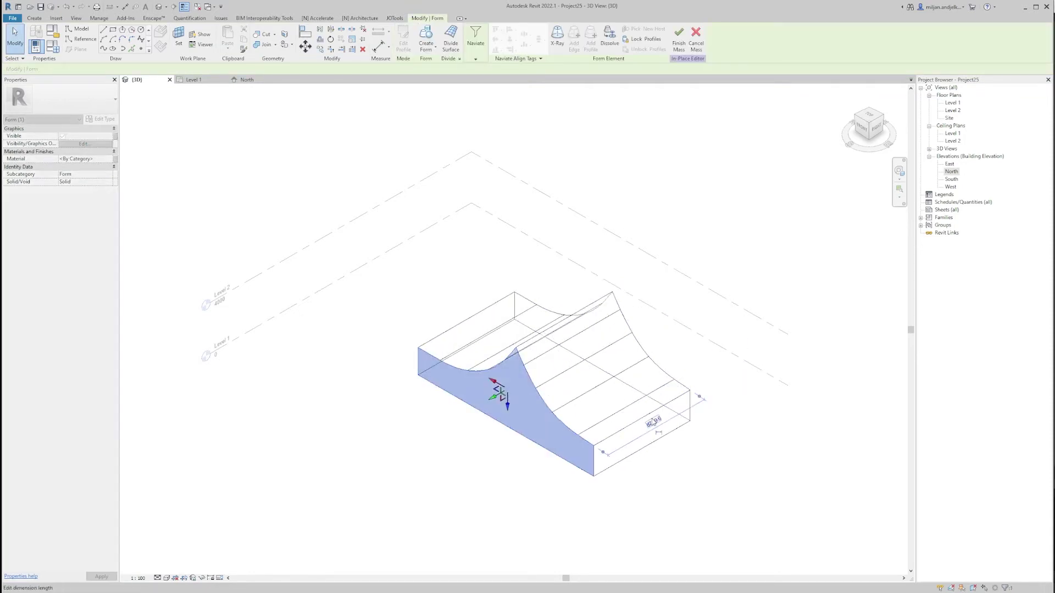
click(654, 422)
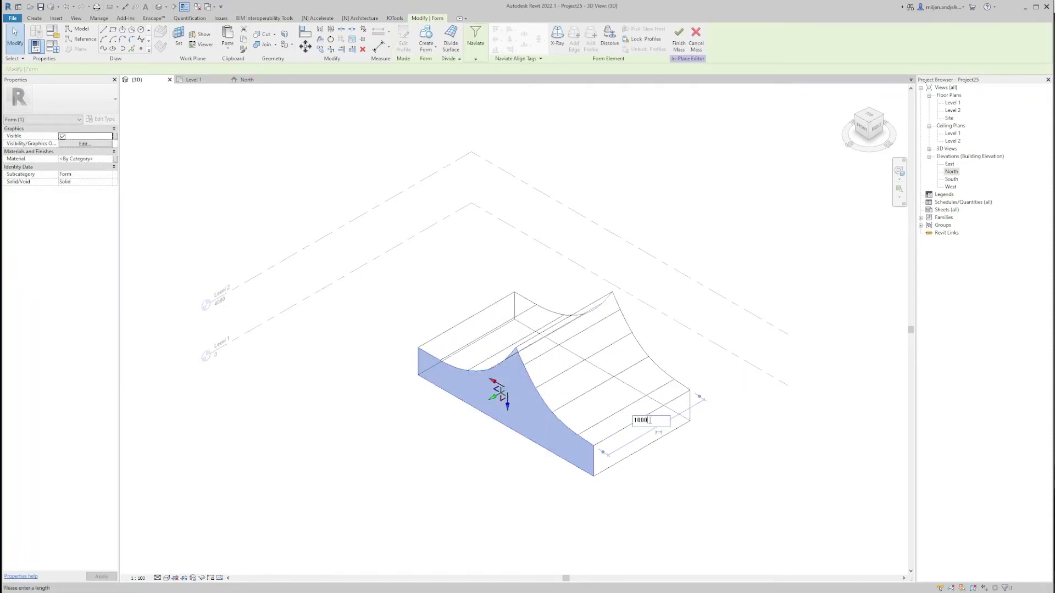
text(10000)
key(Return)
click(564, 492)
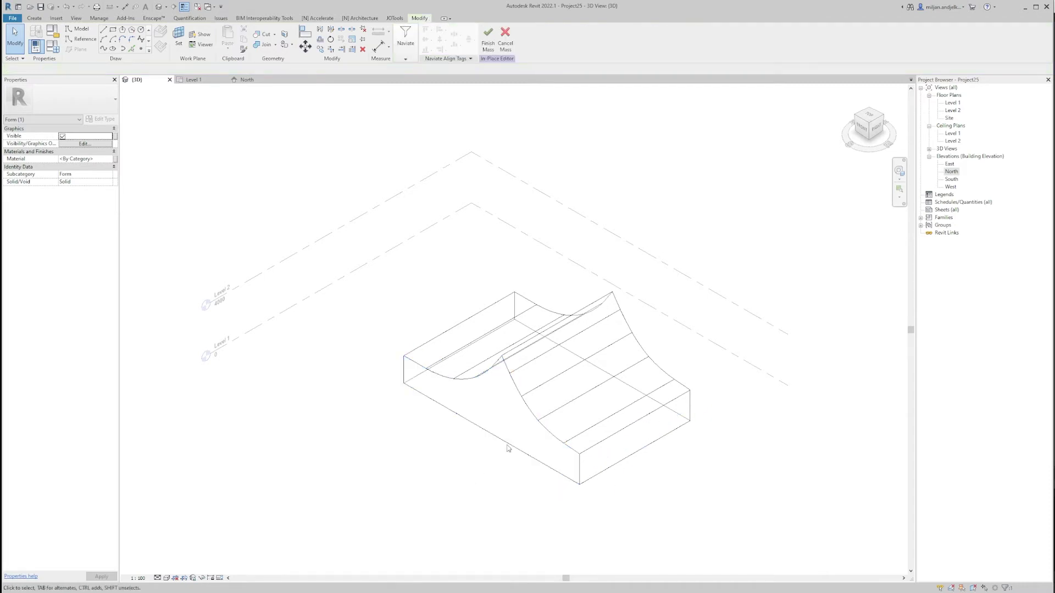
Step: In the Level 1 plan, extend the solid form's lower face to the opposite facade and set its depth to 10500 mm
scroll(337, 203, up, 1)
click(195, 80)
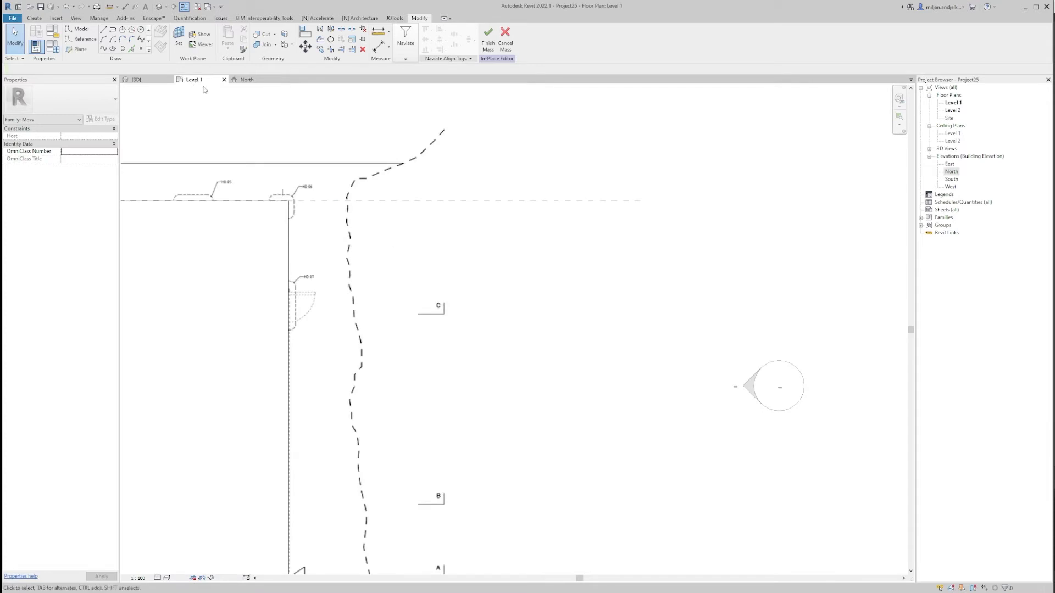
scroll(319, 374, up, 3)
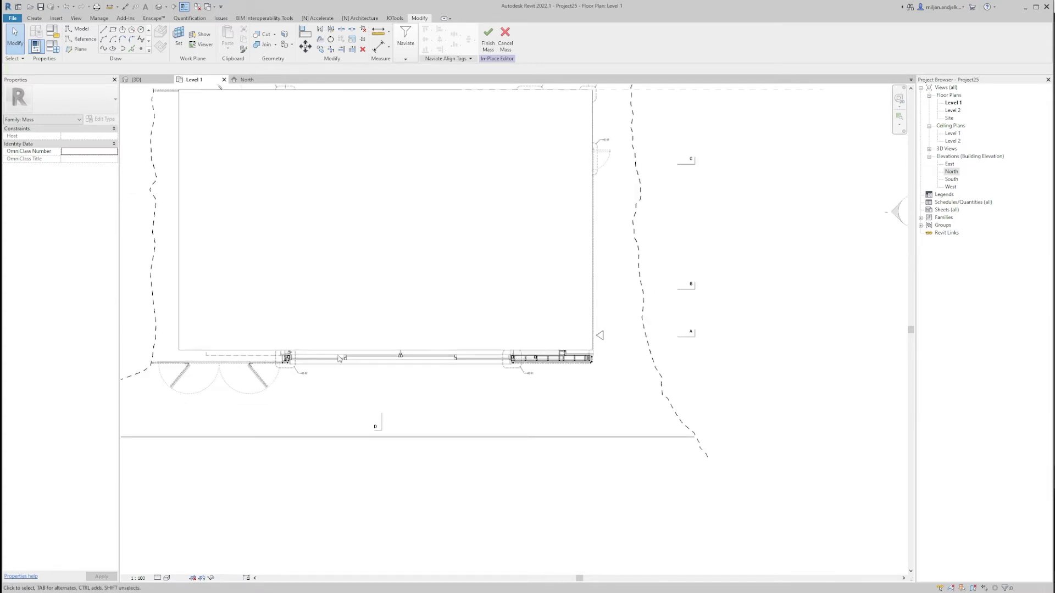
middle_drag(410, 387, 440, 456)
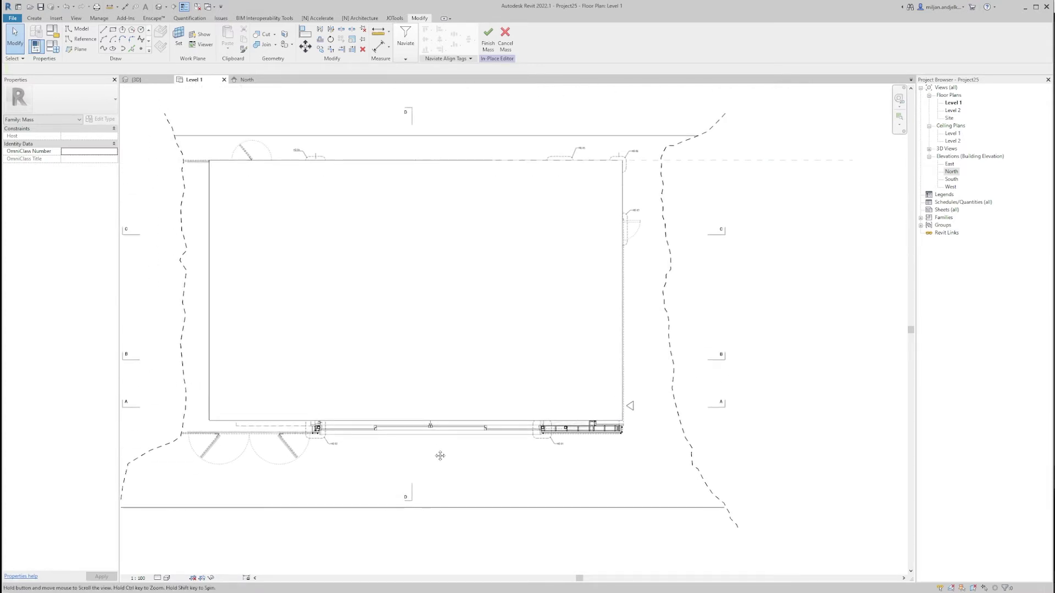
click(426, 421)
drag(423, 446, 426, 453)
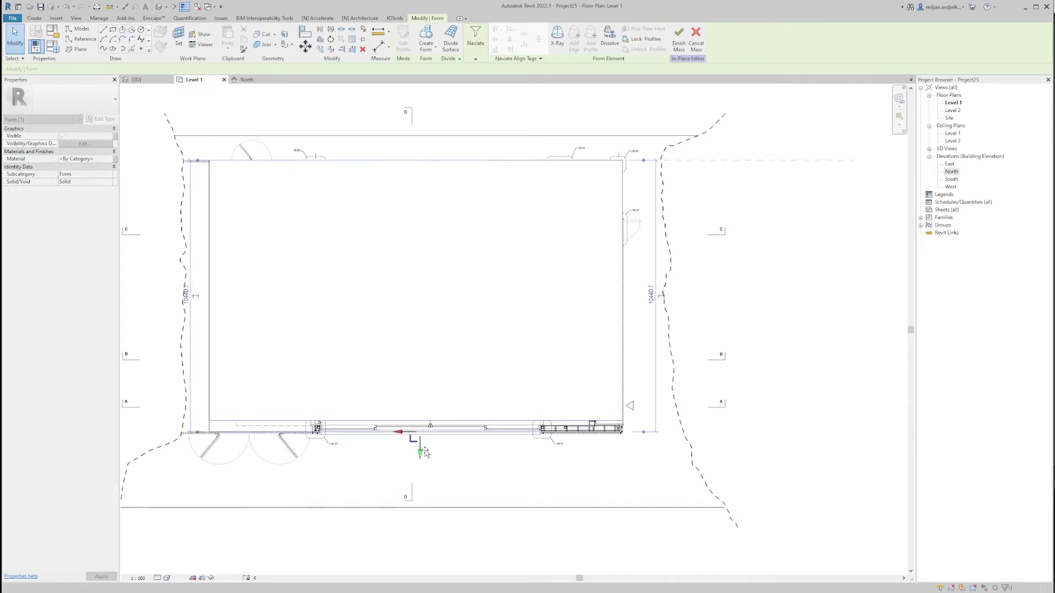
text(10500)
key(Return)
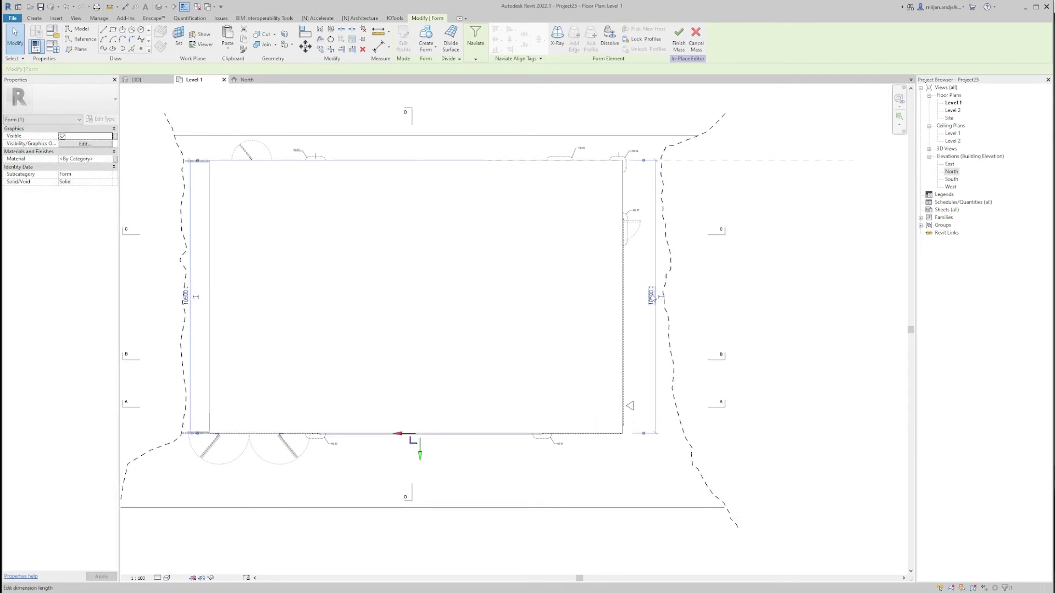
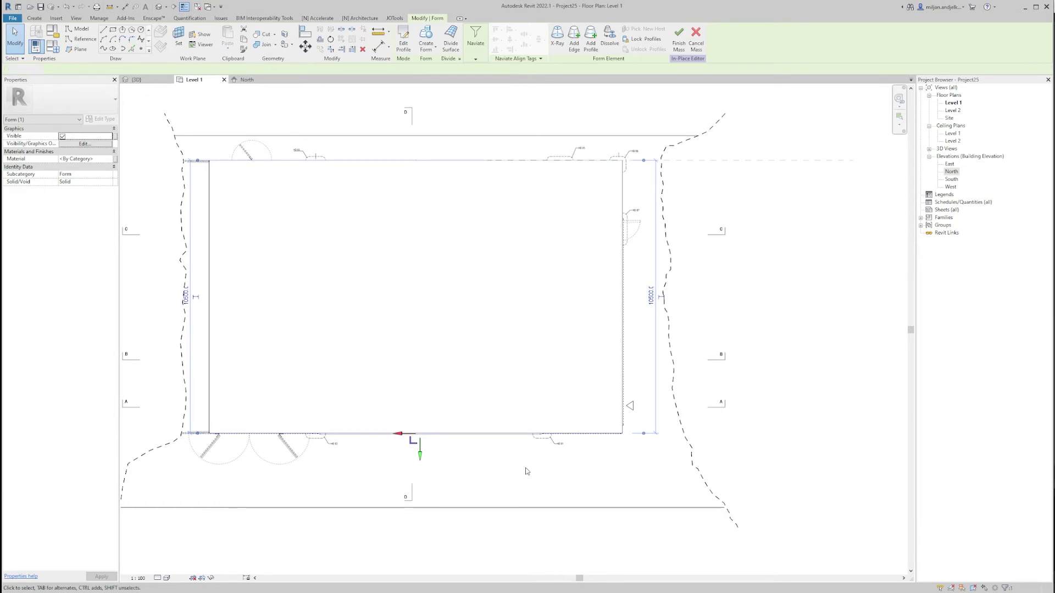
click(525, 472)
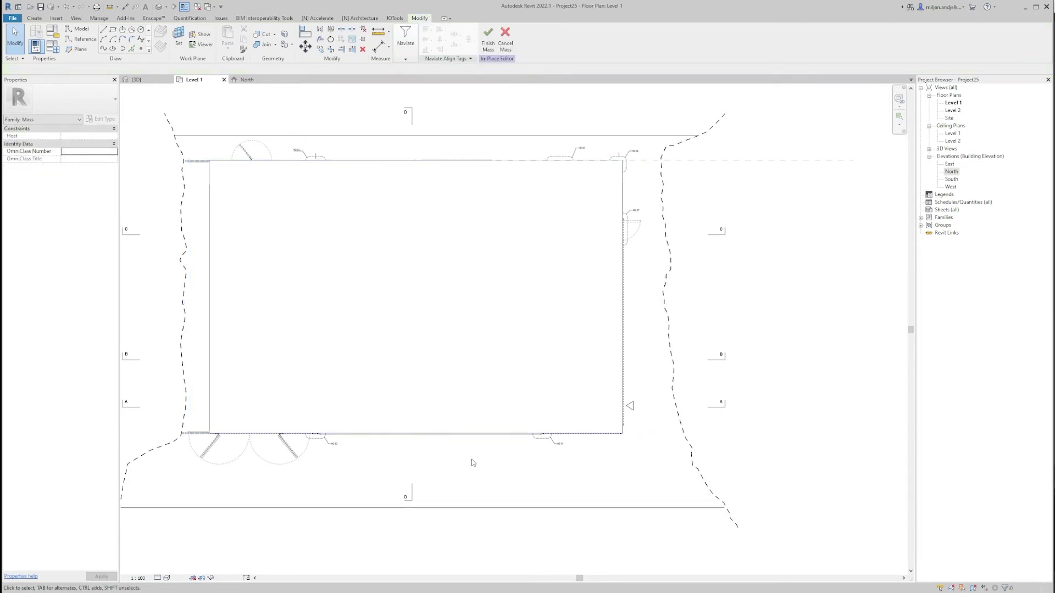
Step: Return to the 3D view and finish the in-place mass
click(144, 80)
shift+middle_drag(495, 423, 501, 447)
click(487, 39)
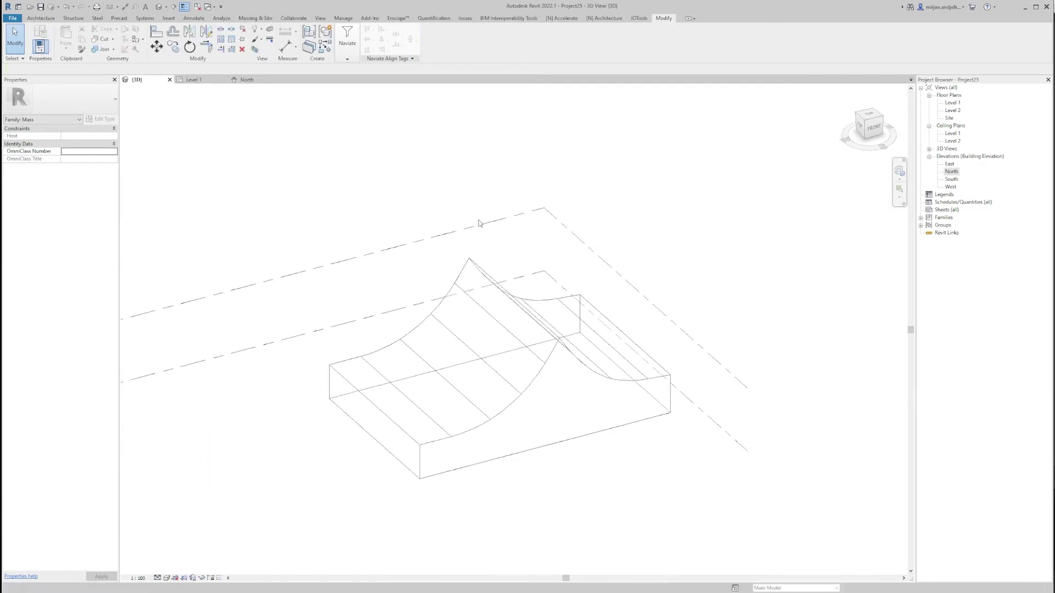
middle_drag(367, 300, 395, 295)
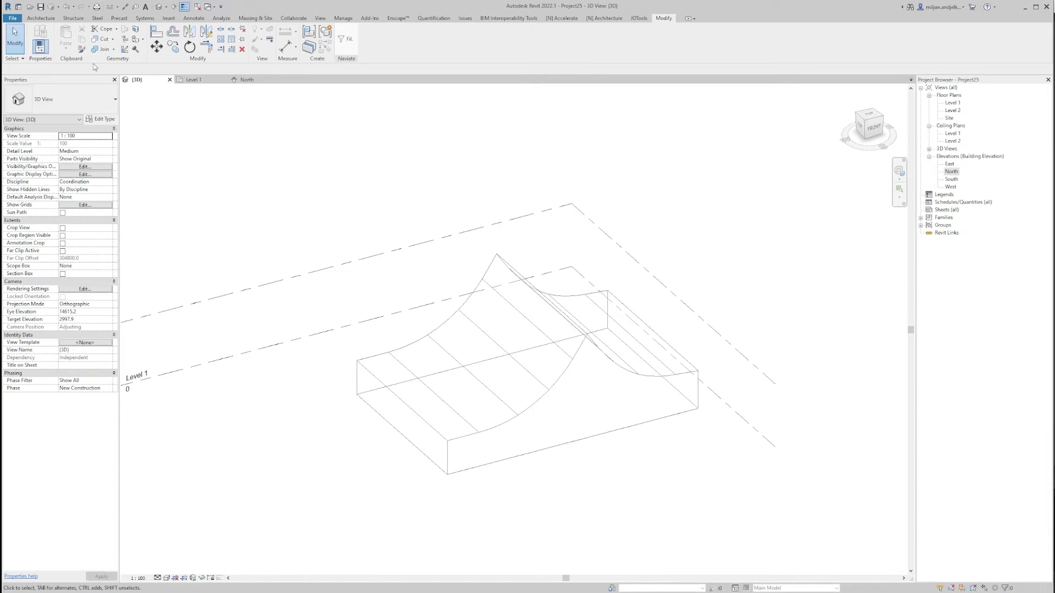
Step: Start Roof by Face with the Generic - 400mm roof and select every curved top face of the mass's near slope up to the ridge
click(37, 19)
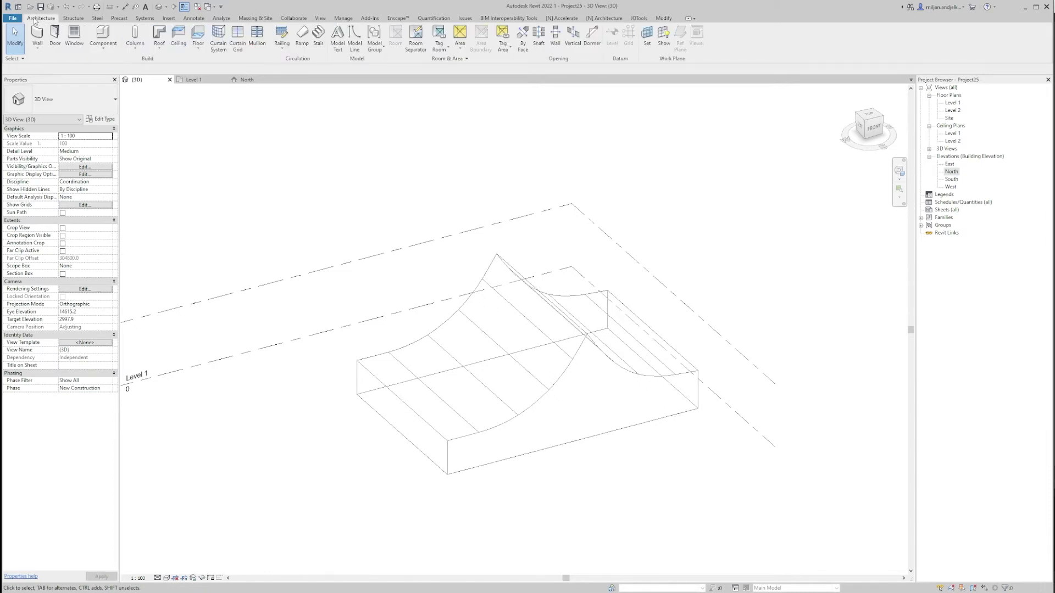
click(160, 49)
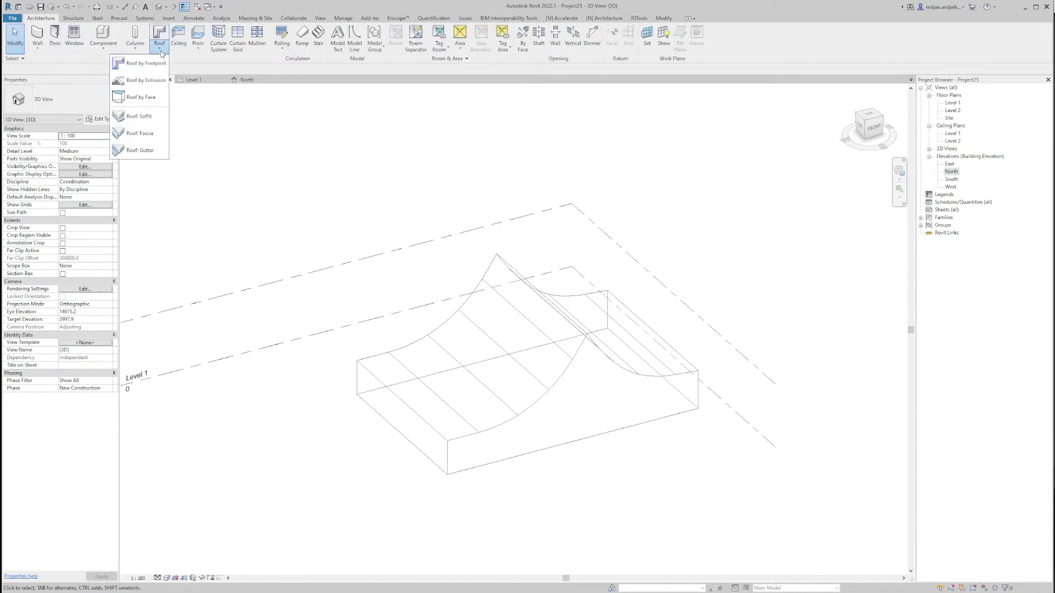
click(140, 97)
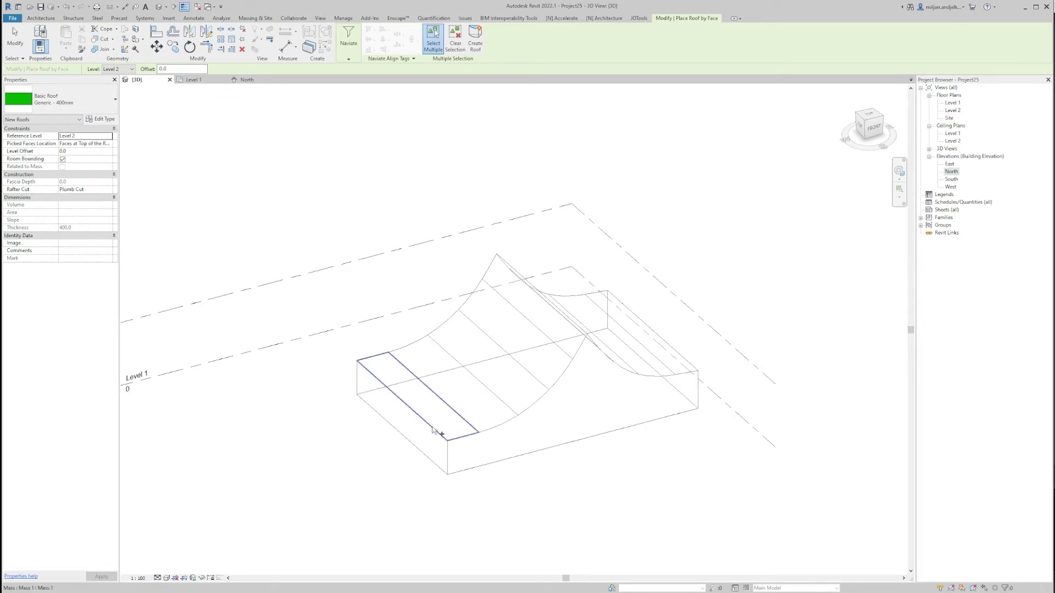
click(464, 425)
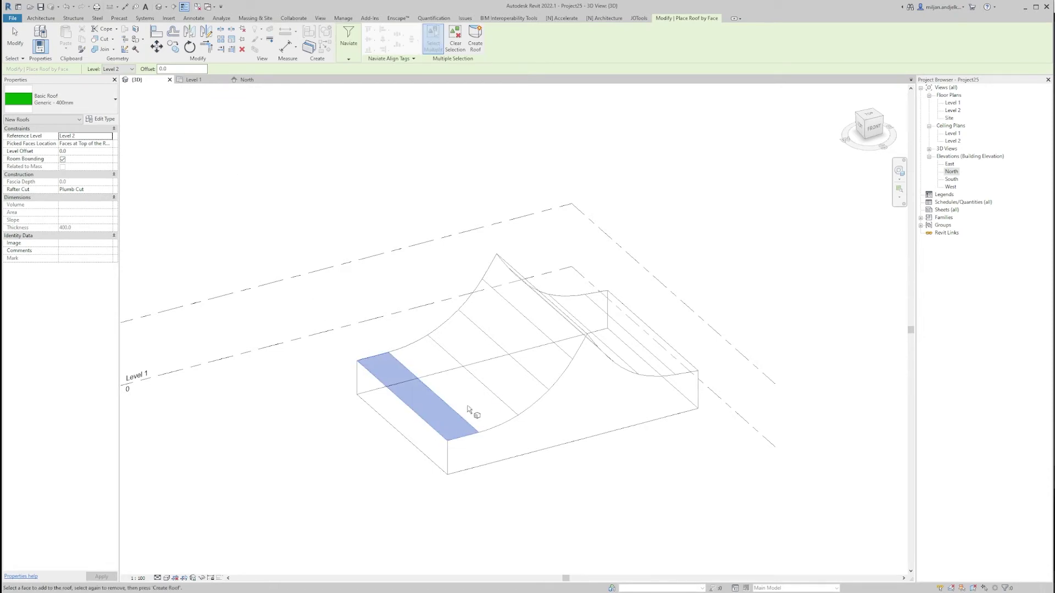
click(499, 402)
click(528, 379)
click(560, 358)
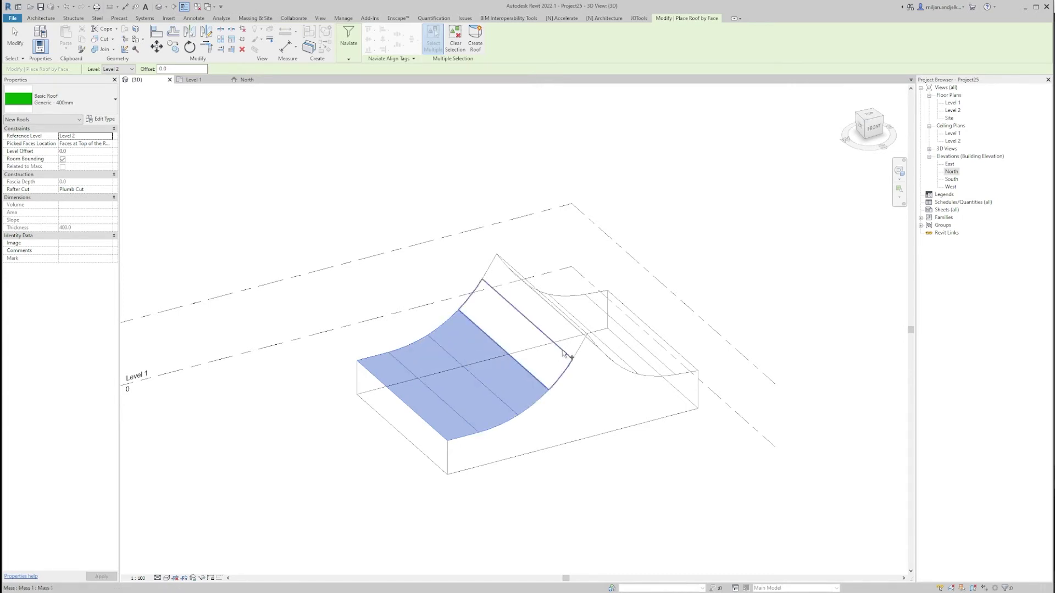
click(495, 289)
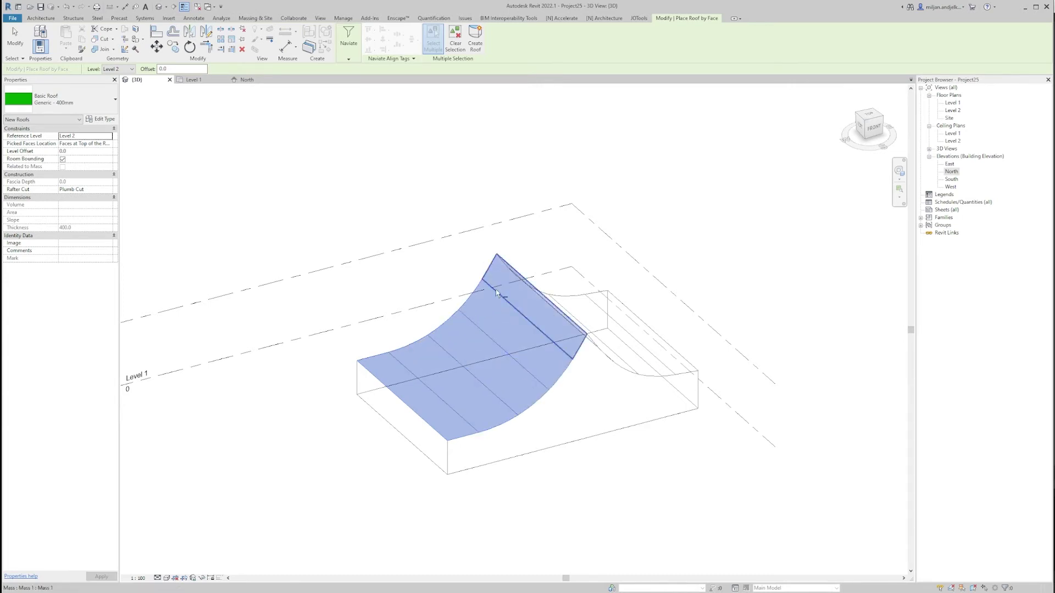
Step: Add all top faces of the mass's other slope to the selection and create the roof
shift+middle_drag(495, 289, 513, 373)
click(535, 374)
click(565, 381)
click(597, 394)
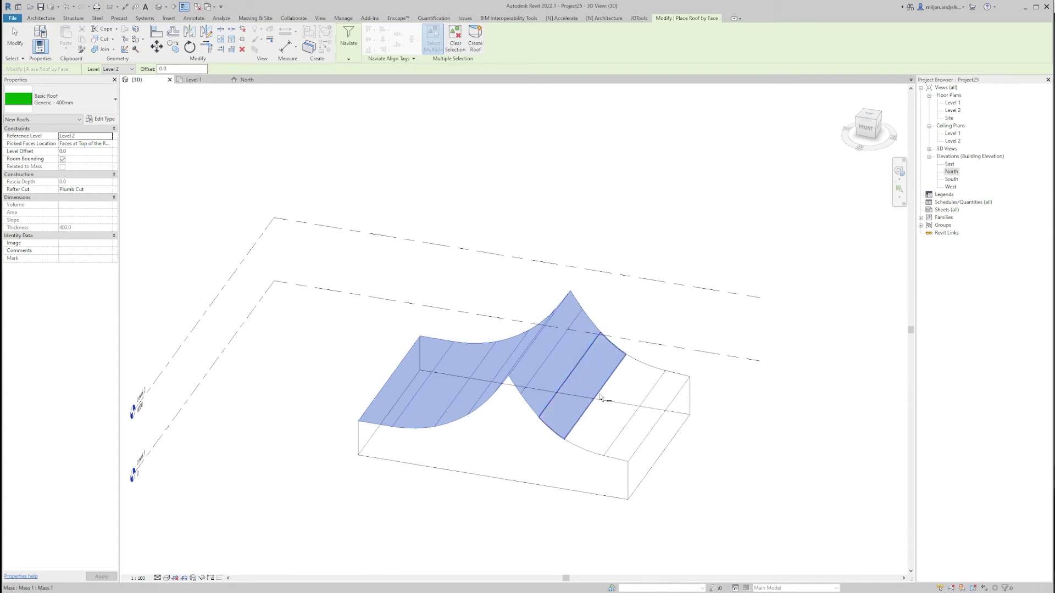
click(648, 395)
click(650, 399)
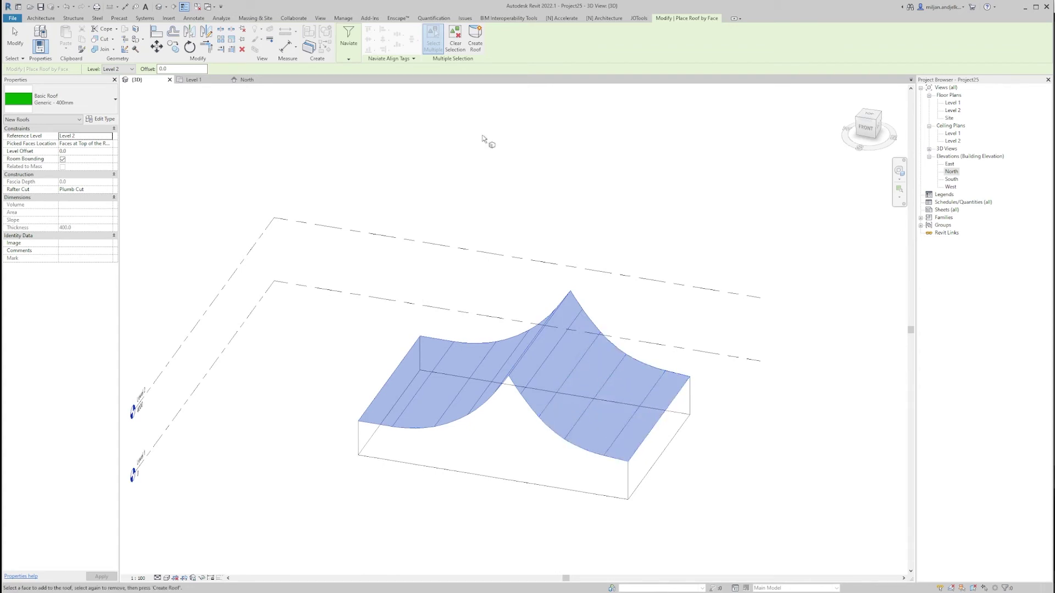
click(475, 41)
click(15, 34)
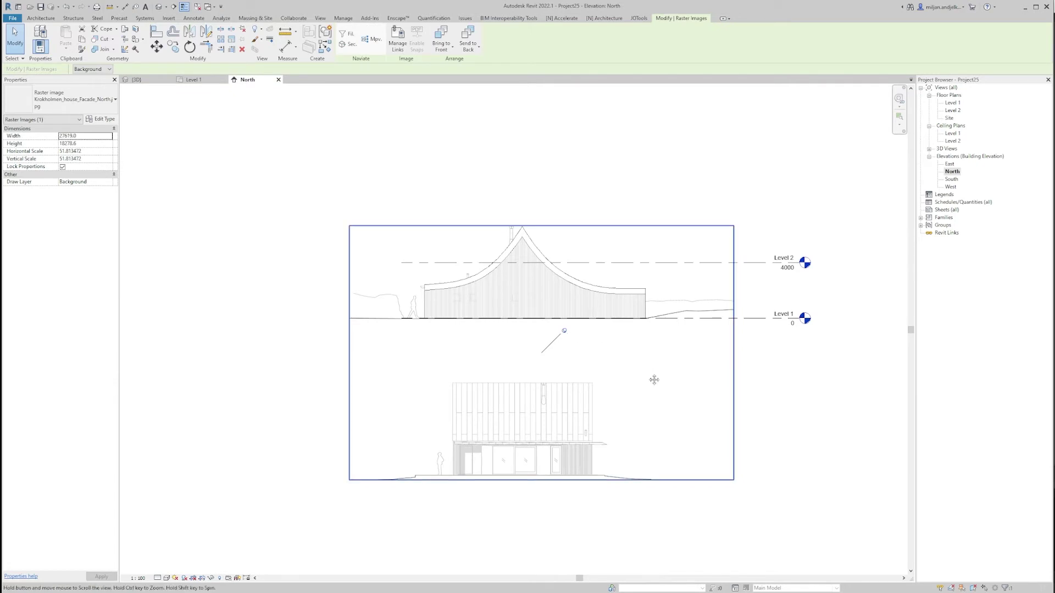
Step: In the North elevation, copy the north facade image horizontally to an empty area beside the original
drag(648, 373, 651, 373)
key(c)
key(o)
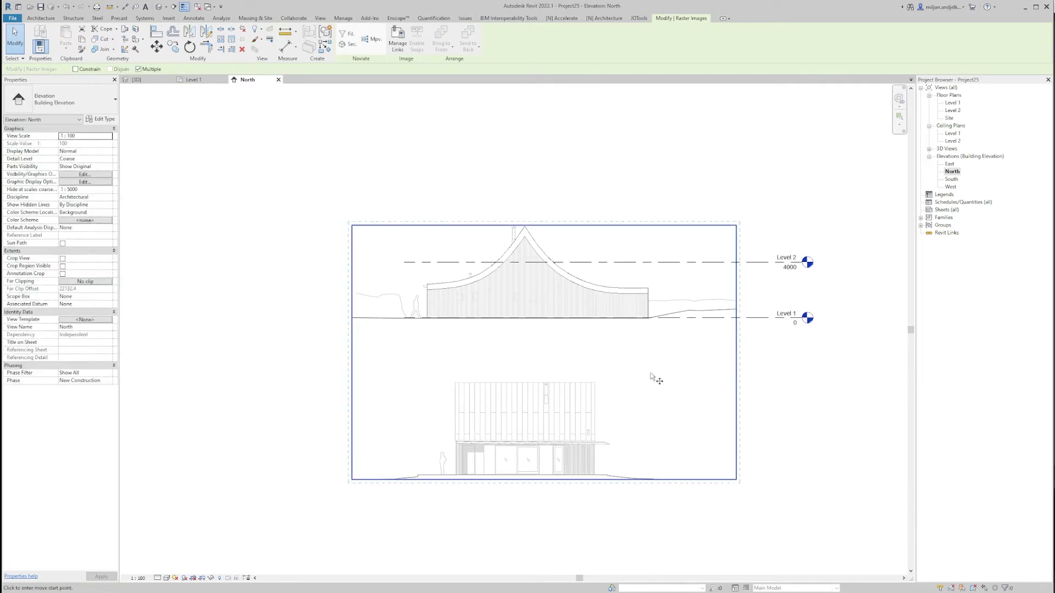
click(650, 373)
middle_drag(421, 373, 693, 348)
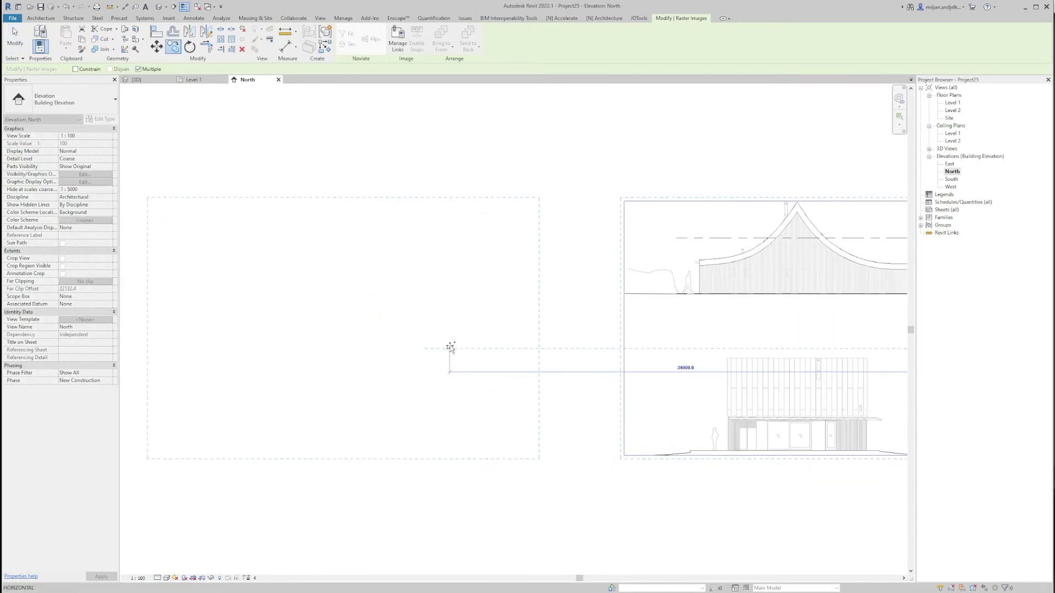
click(450, 348)
key(Escape)
Step: Start a Roof by Extrusion on the north facade reference plane, with Level 2 as reference level and offset 0.0
middle_drag(333, 257, 355, 262)
scroll(355, 262, up, 4)
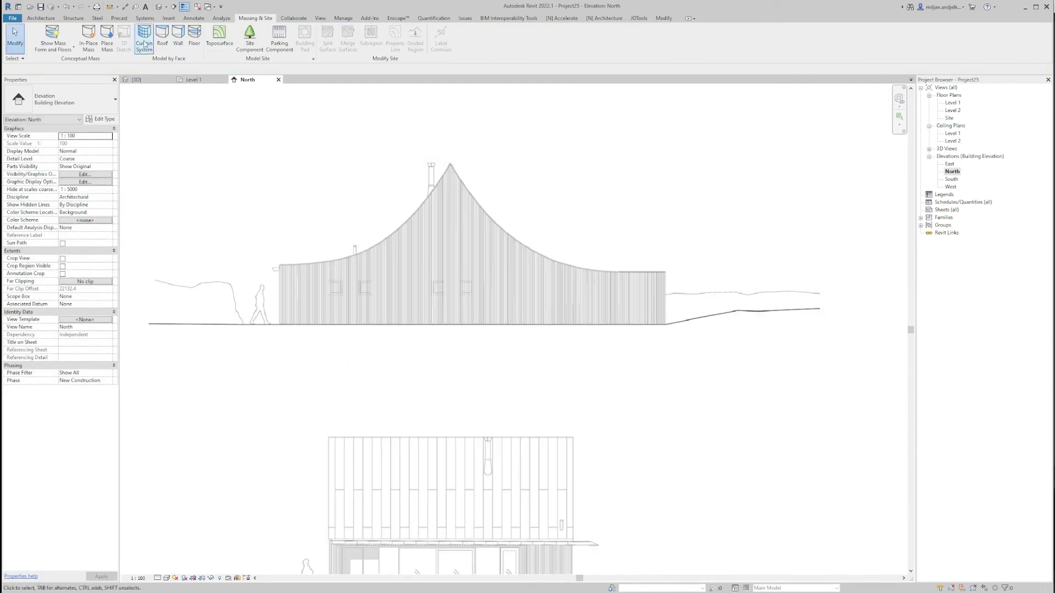
click(41, 18)
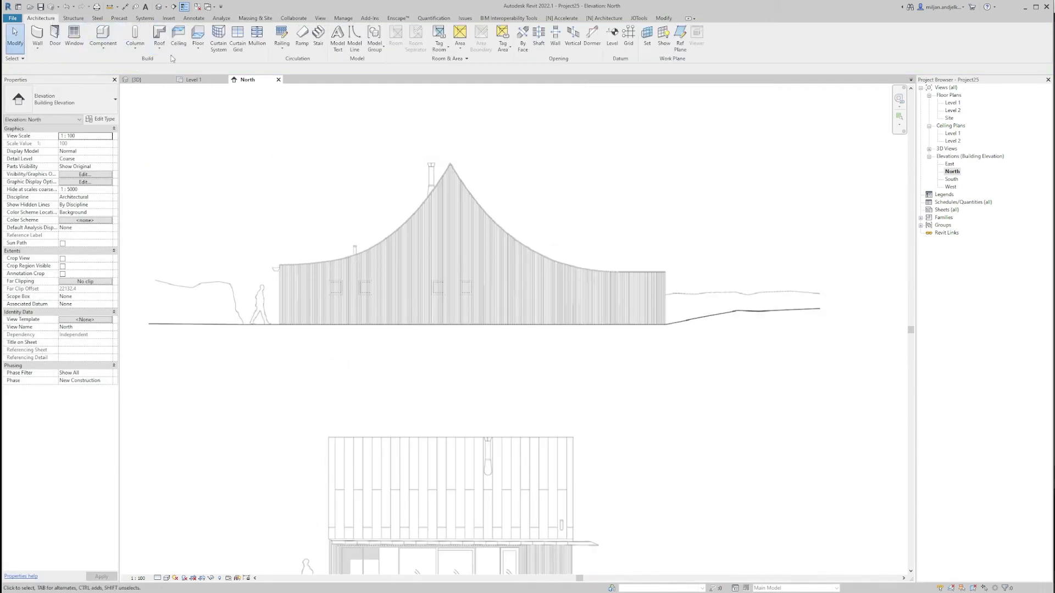
click(159, 46)
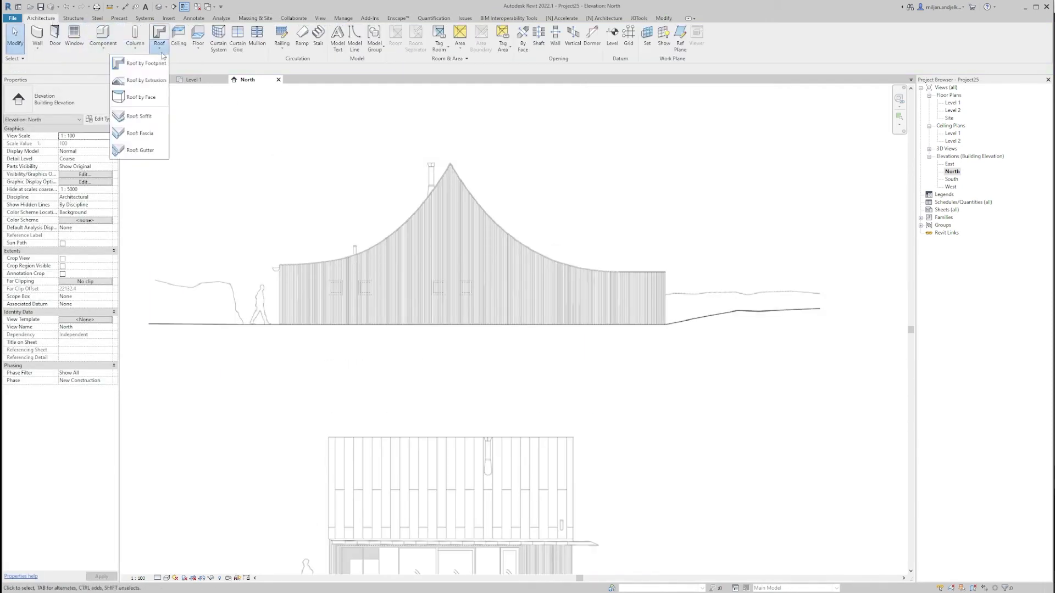
click(139, 81)
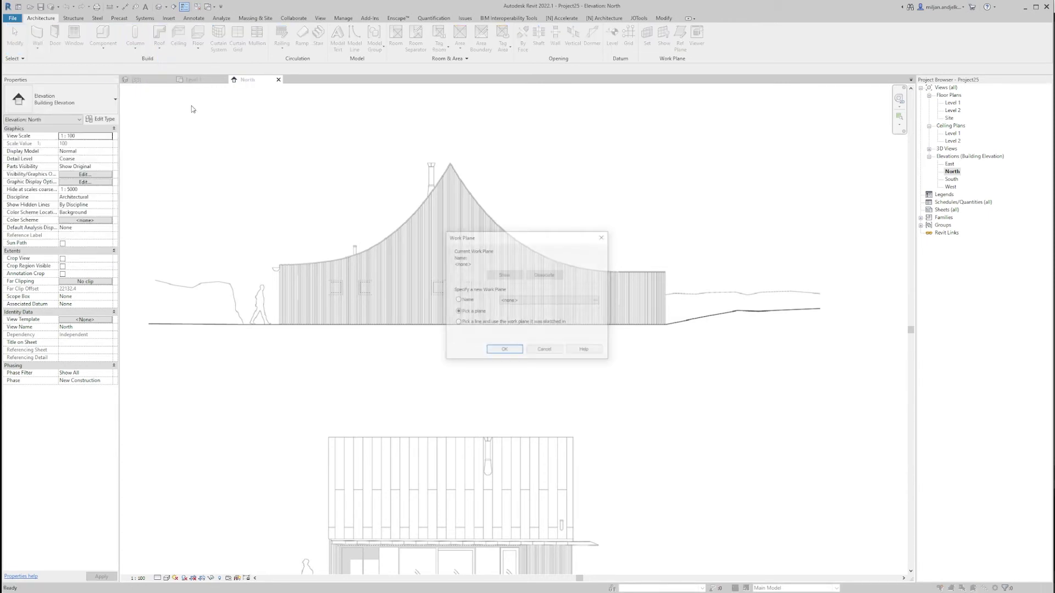
click(517, 302)
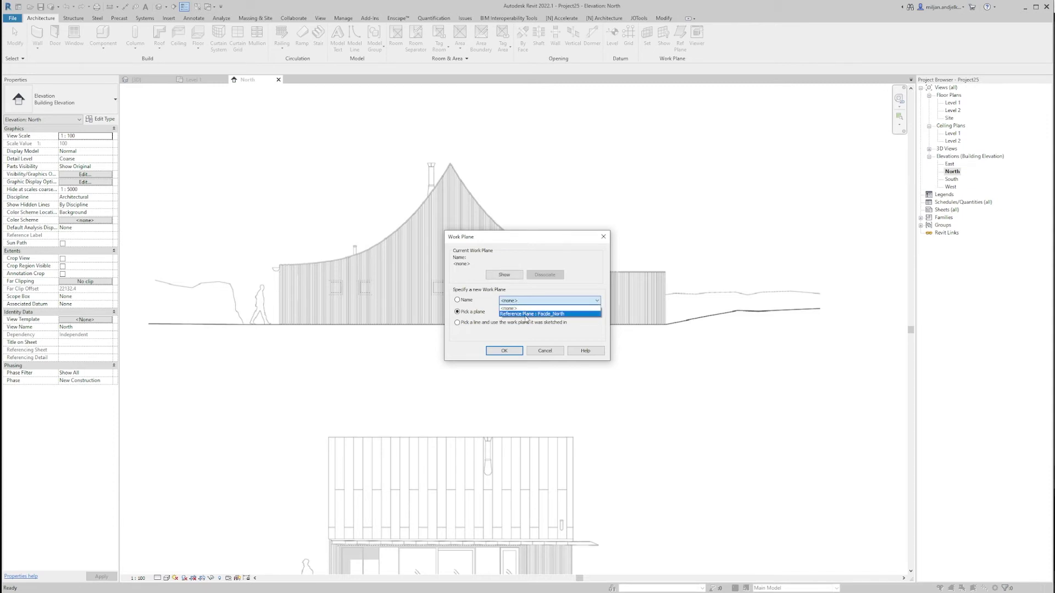
click(525, 315)
click(503, 350)
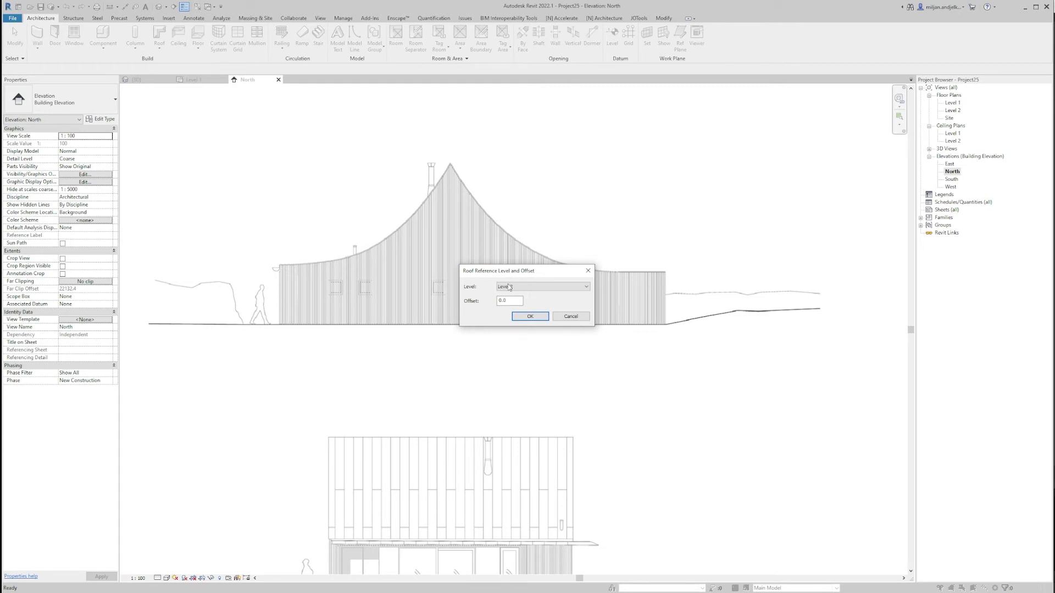
click(519, 287)
click(520, 292)
click(532, 317)
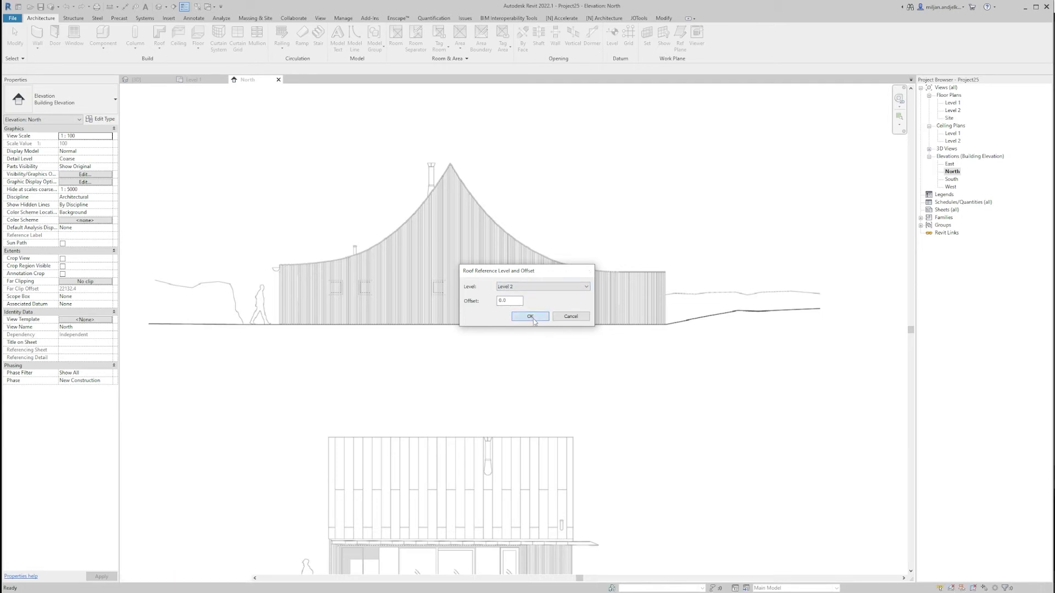
click(531, 317)
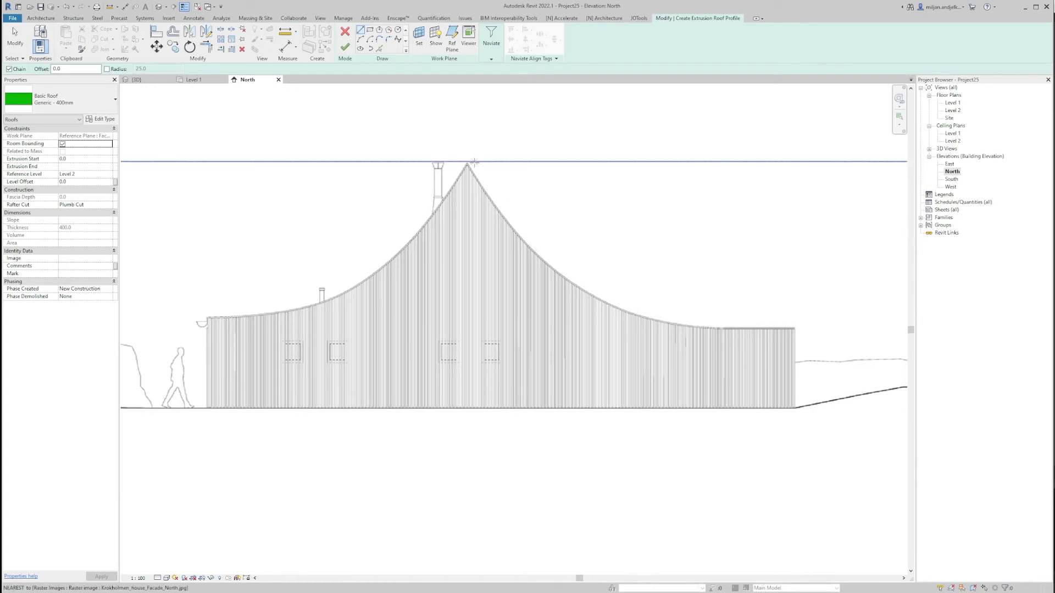
Step: Trace the right half of the roof profile on the copied facade image with a line along the flat eave and arcs up to the ridge
scroll(835, 336, up, 4)
click(721, 328)
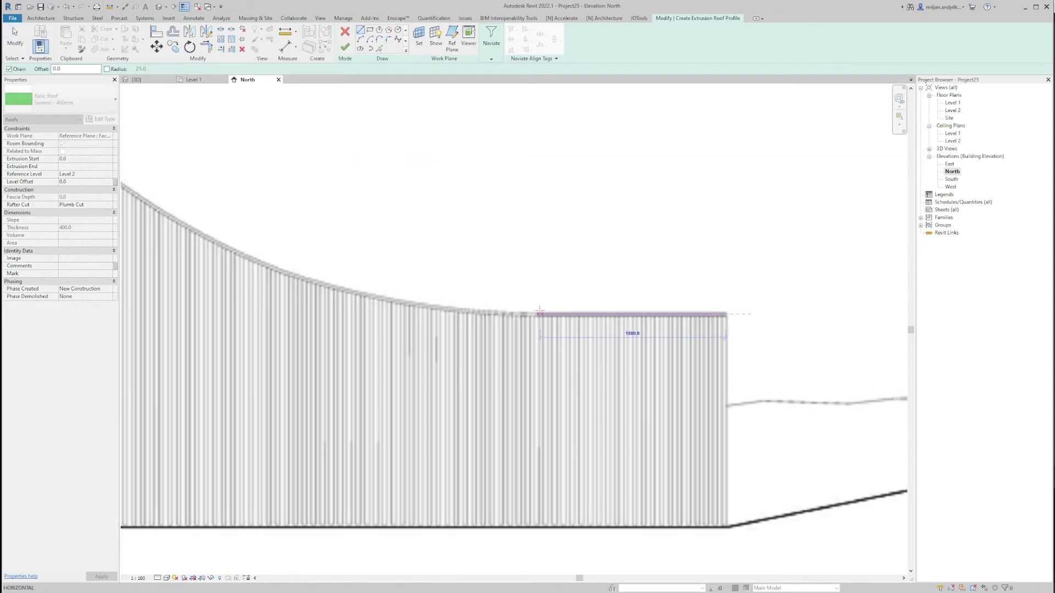
click(360, 39)
click(214, 249)
click(252, 264)
middle_drag(258, 264, 751, 499)
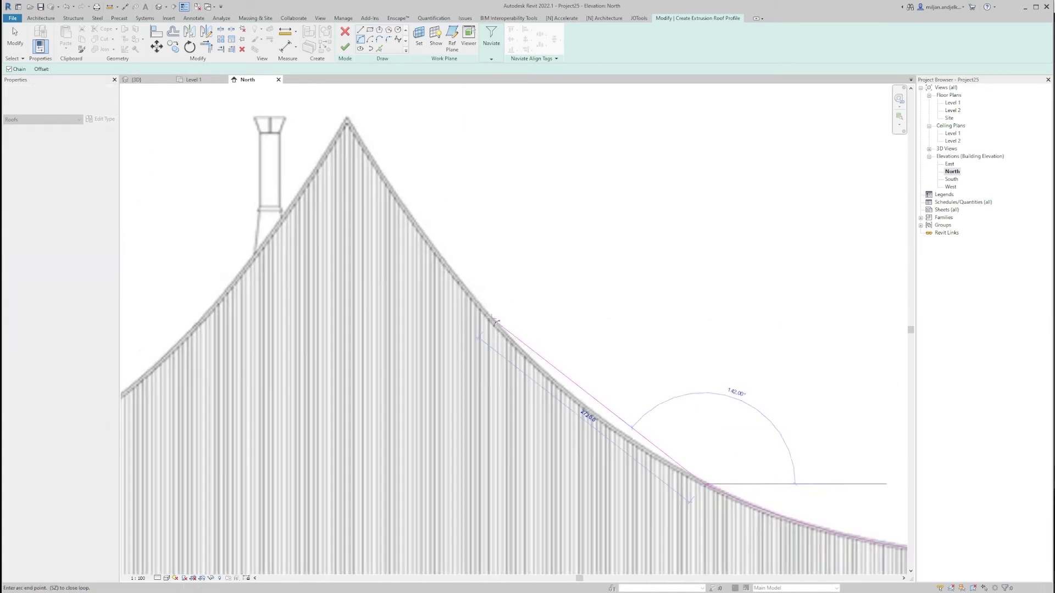
scroll(497, 323, up, 1)
click(490, 317)
click(501, 330)
click(324, 90)
click(333, 108)
Step: Continue the roof profile with connected arcs from the ridge down the left roof curve towards the eave
scroll(308, 184, down, 1)
click(178, 304)
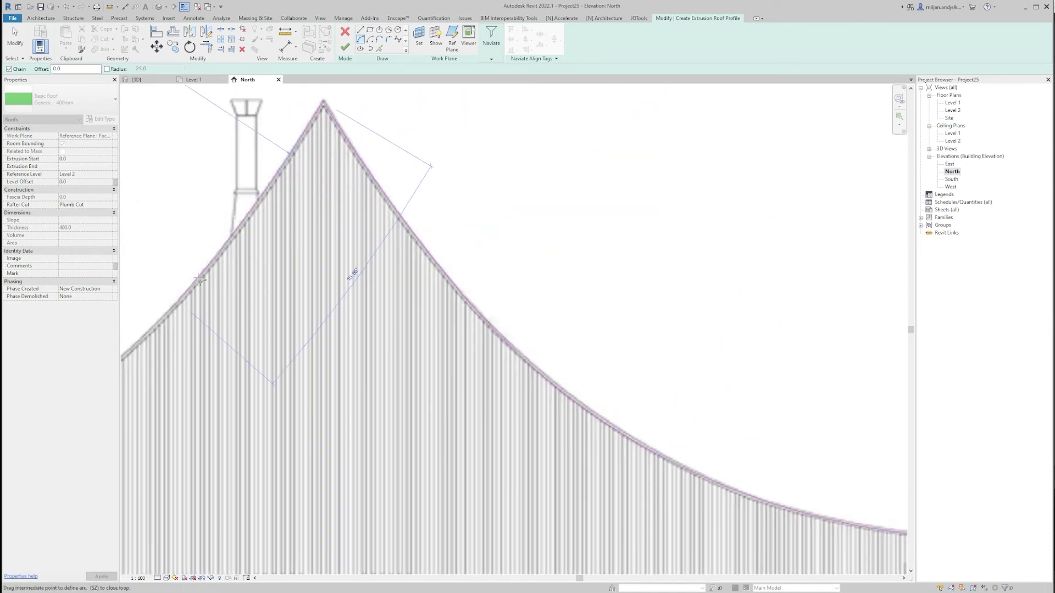
click(195, 291)
middle_drag(197, 292, 556, 211)
click(348, 367)
click(357, 359)
middle_drag(235, 392, 365, 377)
click(225, 412)
scroll(247, 413, up, 2)
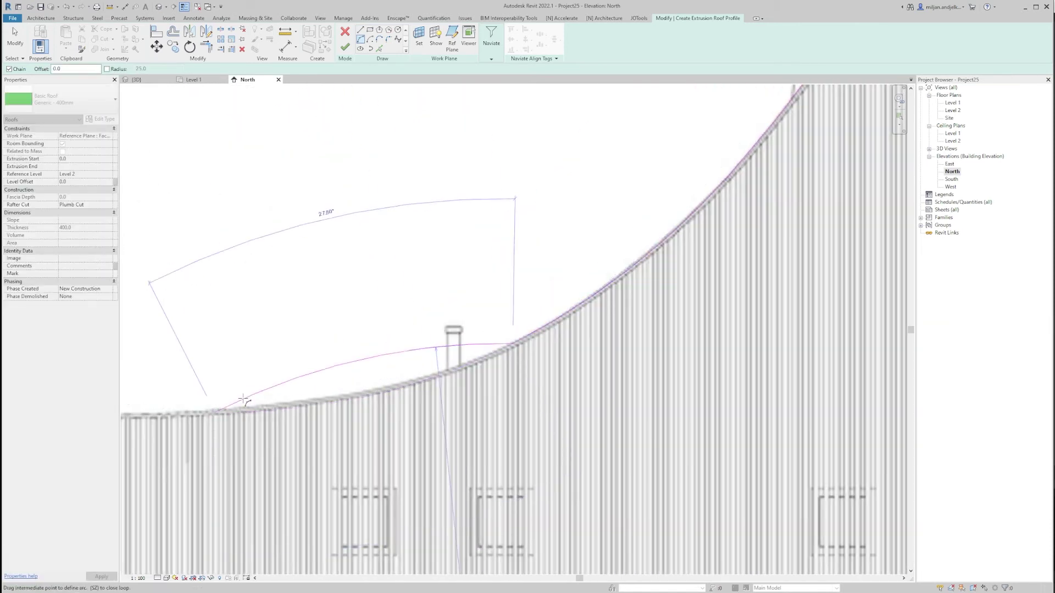
scroll(260, 413, down, 1)
click(258, 412)
Step: Close off the left eave of the profile with a line to the facade corner and finish the extrusion roof
click(360, 30)
mouse_move(258, 416)
middle_down()
mouse_move(440, 376)
mouse_move(445, 417)
middle_up()
scroll(266, 377, up, 2)
click(266, 377)
click(15, 37)
scroll(245, 326, down, 6)
click(345, 48)
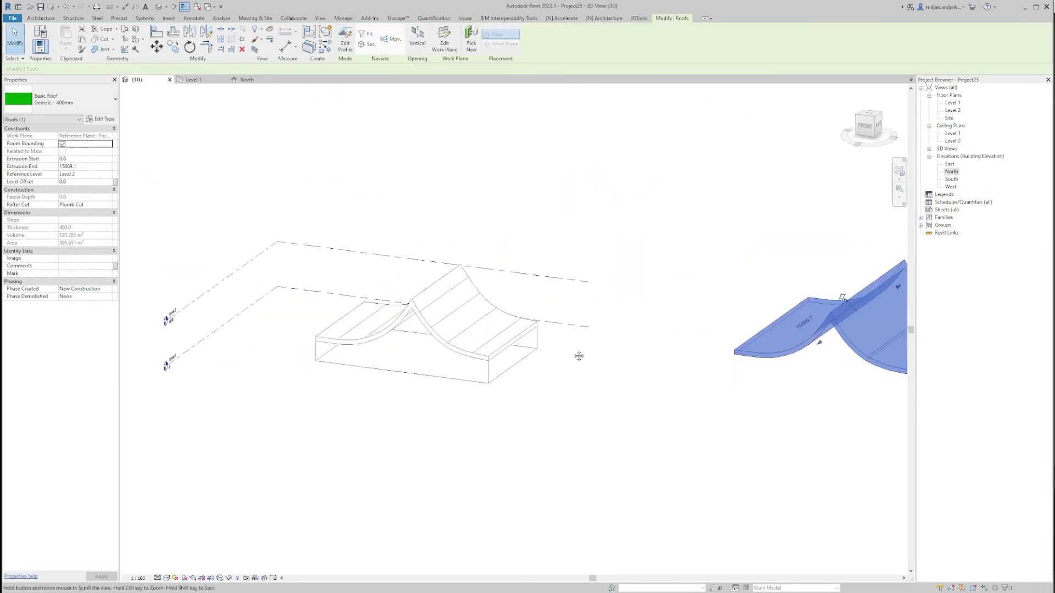
shift+middle_drag(577, 353, 730, 377)
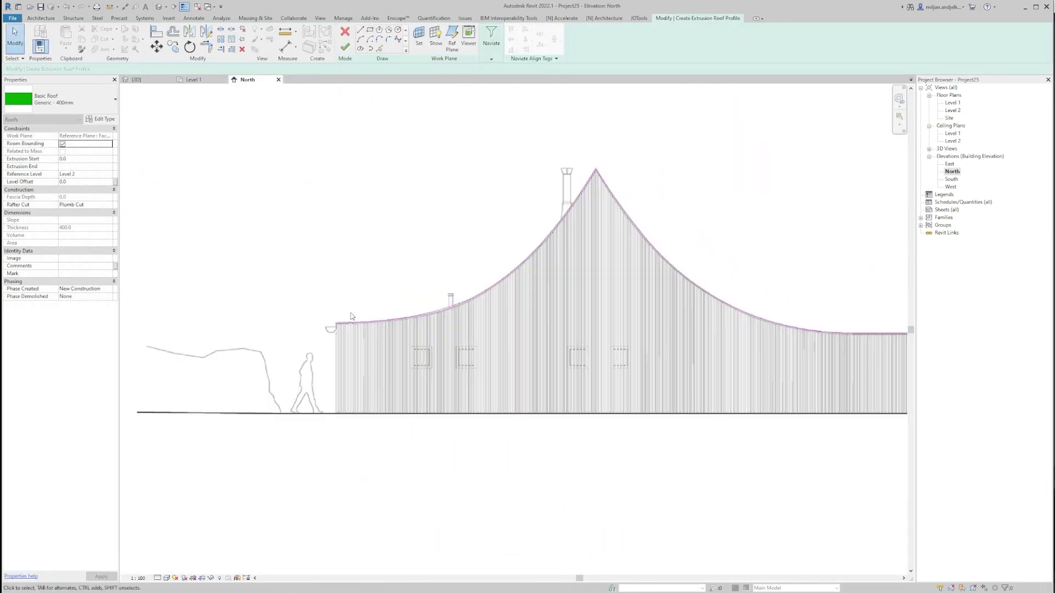
mouse_move(352, 316)
middle_down()
mouse_move(395, 385)
mouse_move(440, 409)
middle_up()
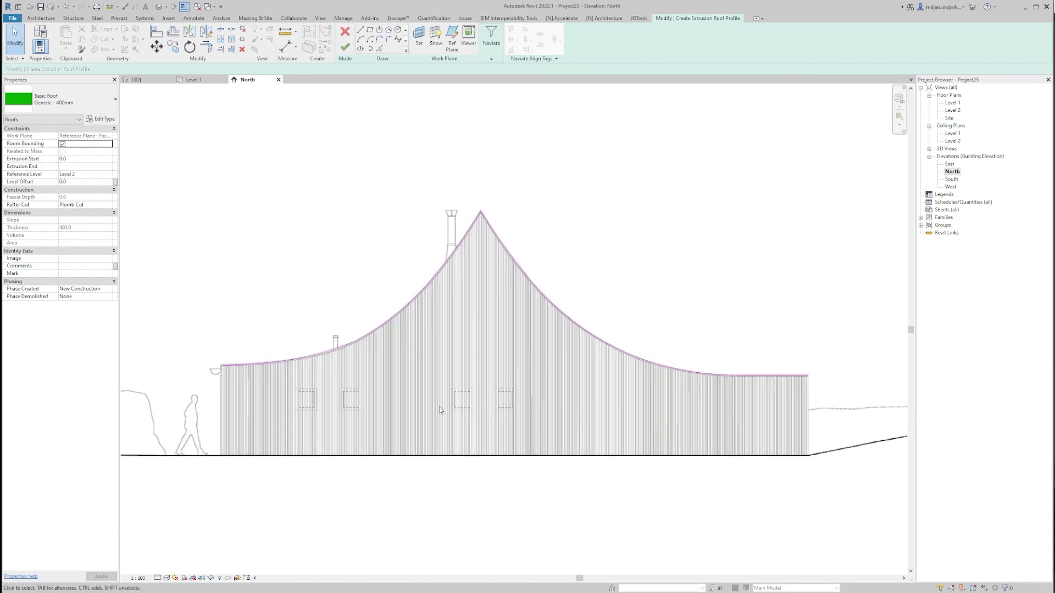
Step: Finish the extrusion roof sketch and bring the resulting roof into view in 3D beside the mass model
click(350, 52)
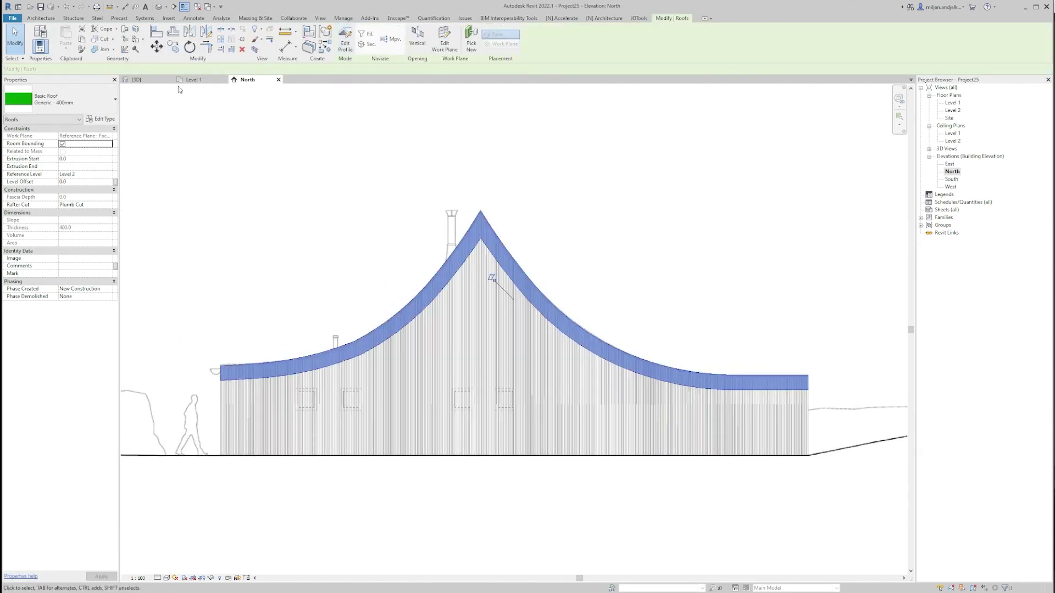
click(137, 79)
scroll(686, 335, down, 2)
middle_drag(731, 379, 477, 355)
shift+middle_drag(542, 376, 548, 459)
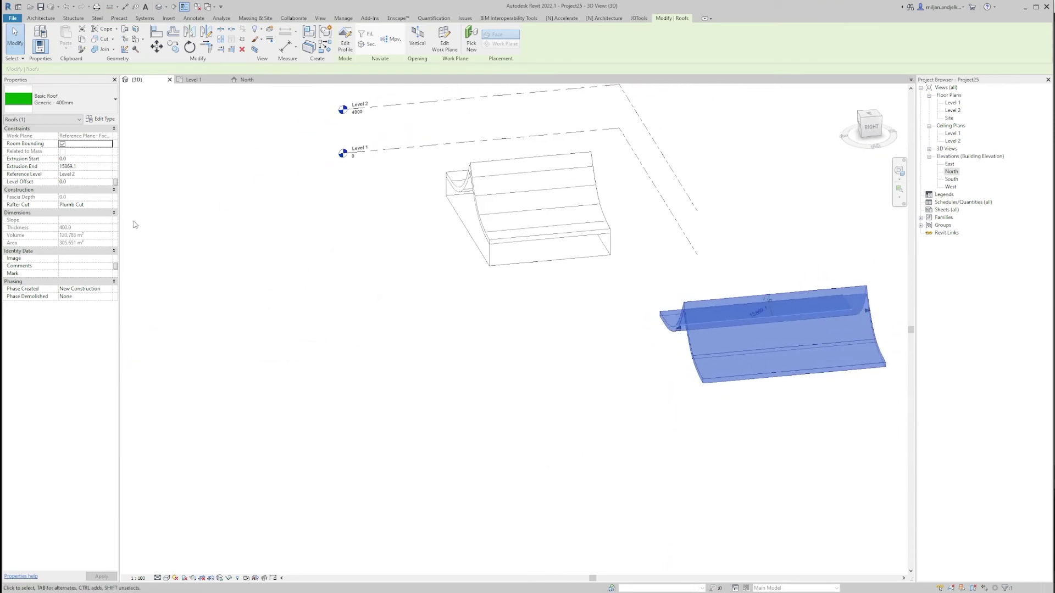
Step: Set the extrusion roof's Extrusion End to 10500
click(86, 166)
shift+middle_drag(575, 420, 541, 405)
click(90, 167)
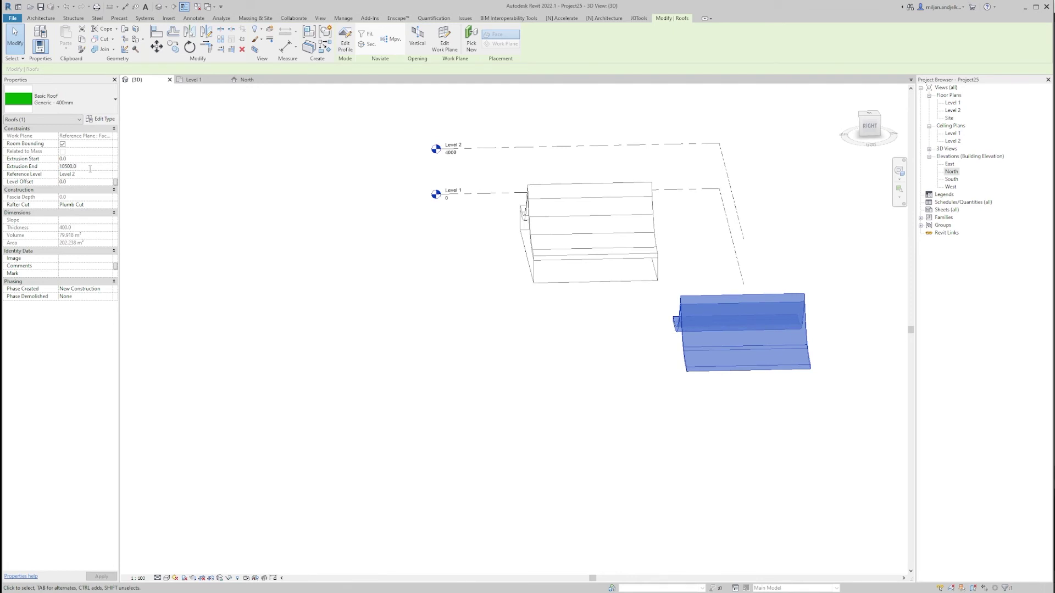
click(446, 371)
shift+middle_drag(446, 371, 551, 423)
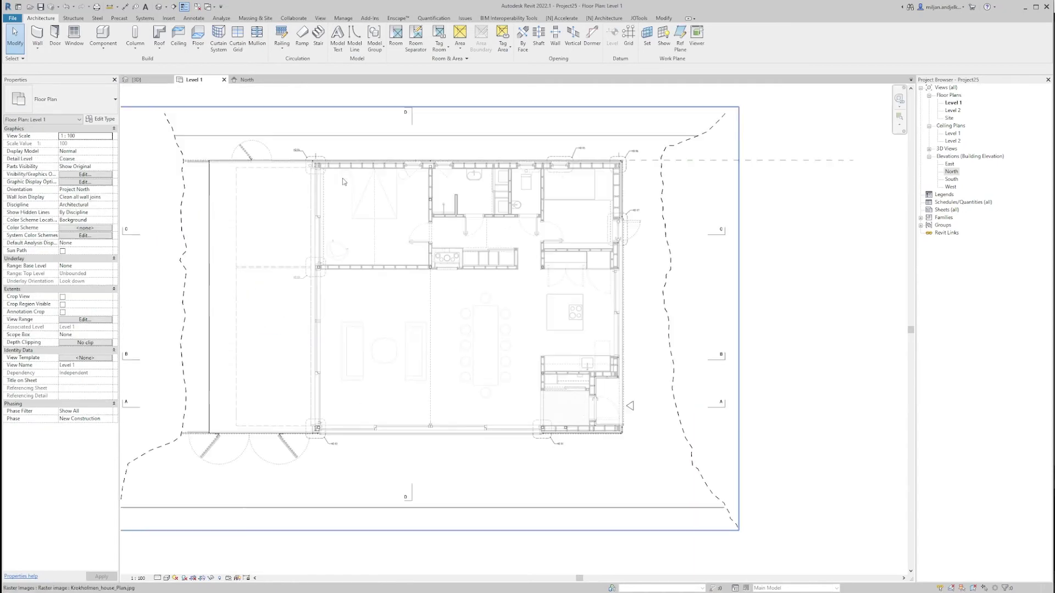
Step: Measure the facade cladding battens near detail HD 01 on the Level 1 plan image
middle_drag(343, 181, 338, 219)
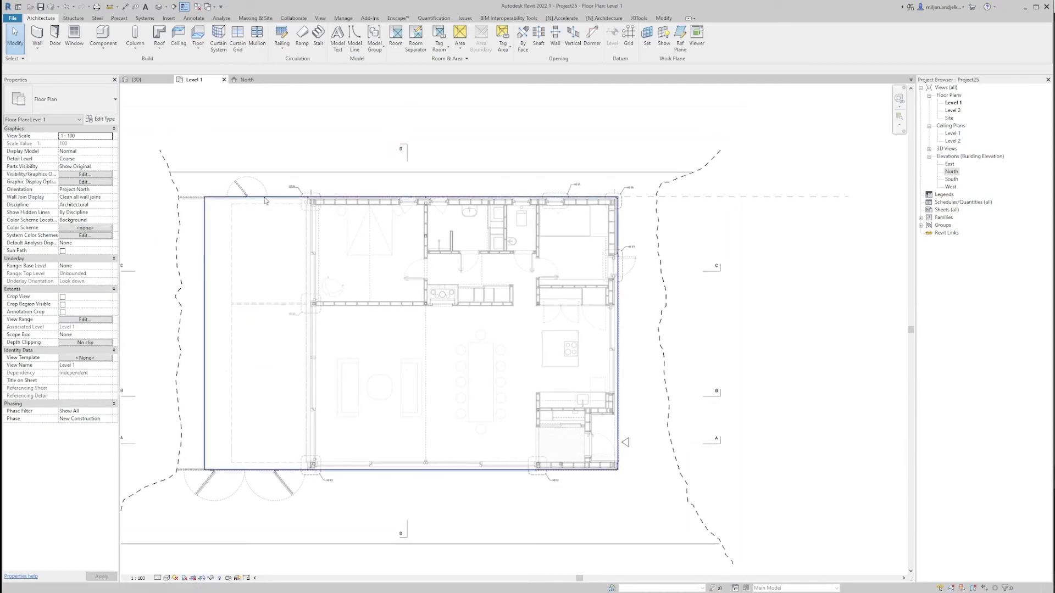
scroll(339, 489, up, 2)
scroll(726, 463, up, 2)
middle_drag(749, 459, 470, 419)
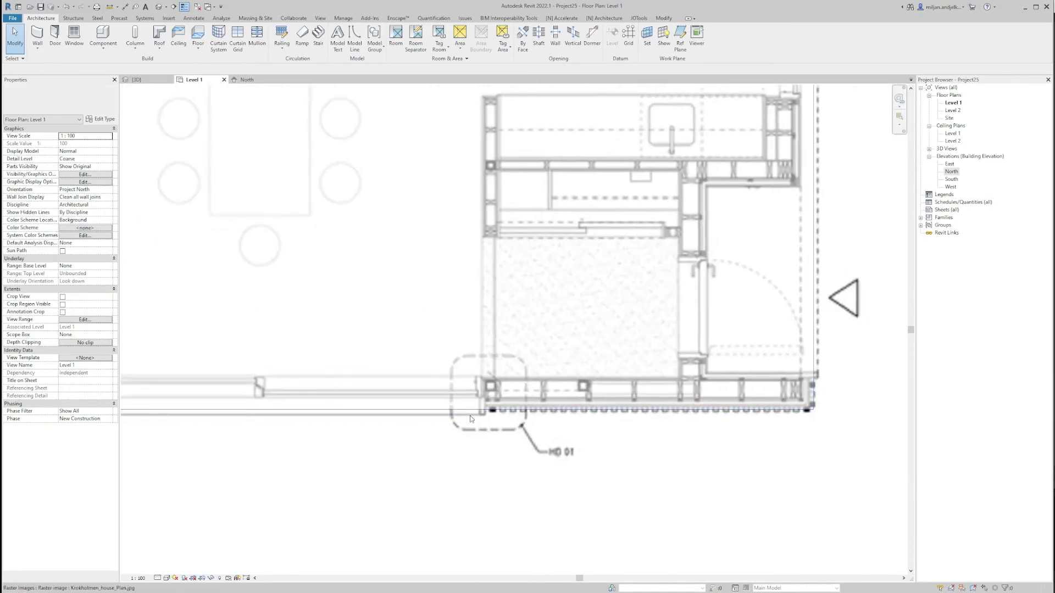
scroll(592, 411, up, 2)
click(110, 6)
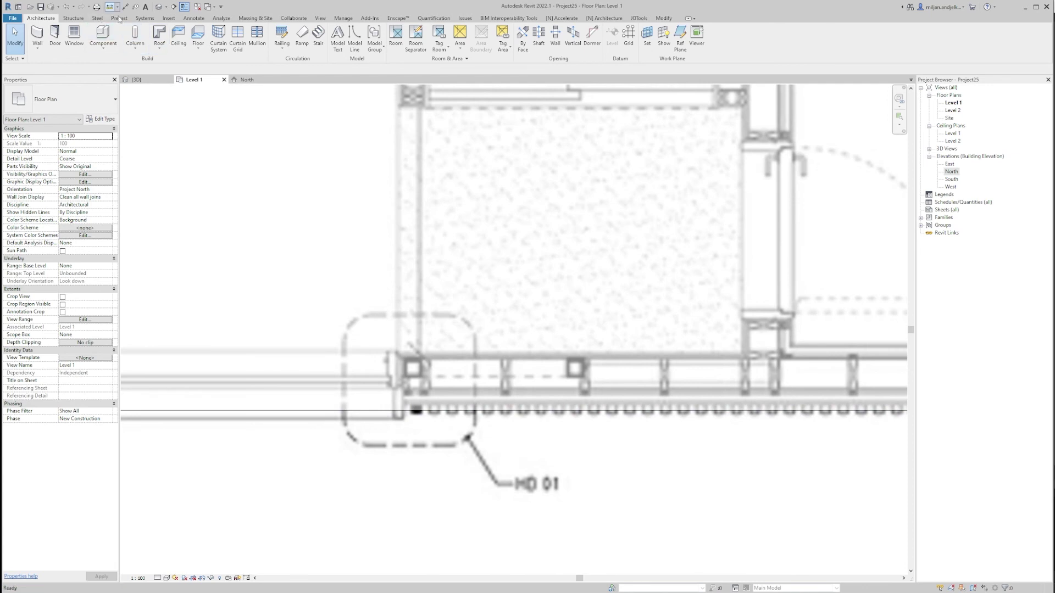
scroll(550, 423, up, 2)
scroll(481, 387, up, 3)
click(461, 390)
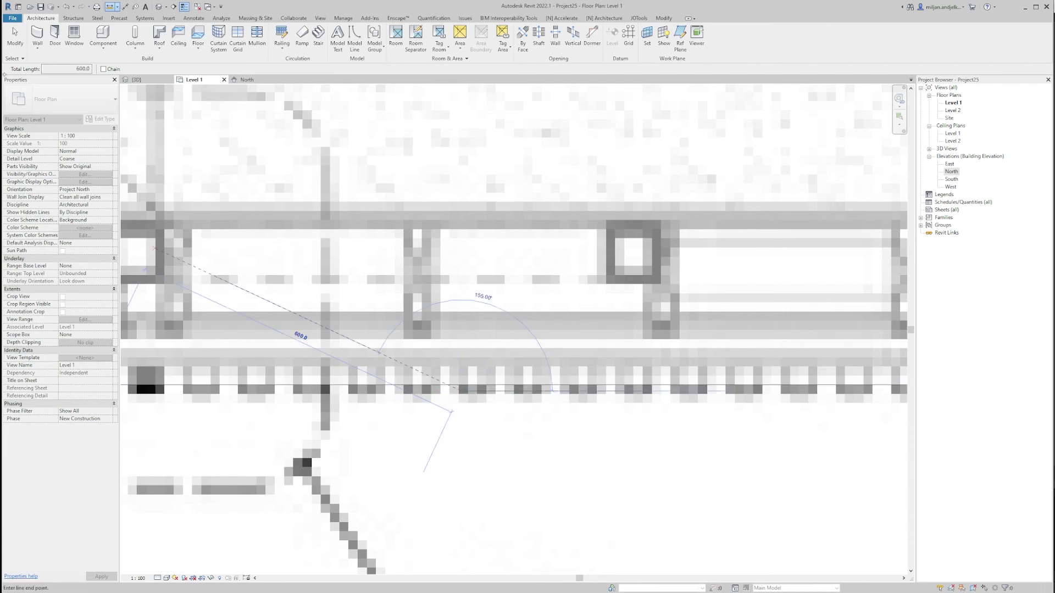
click(13, 40)
scroll(527, 413, down, 6)
scroll(523, 372, down, 6)
scroll(394, 342, up, 5)
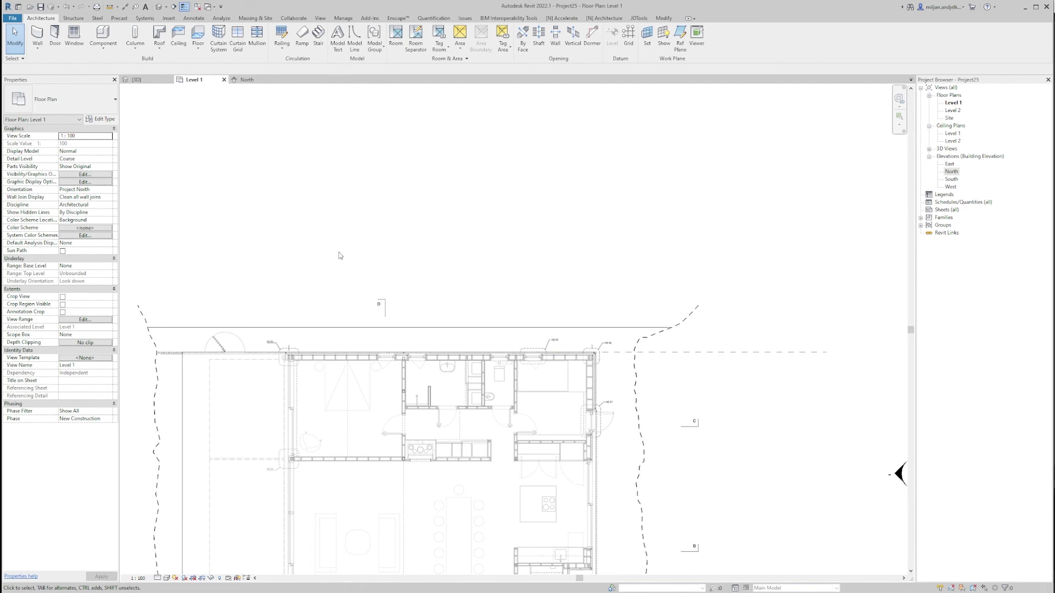
Step: Start an architectural wall and duplicate the Curtain Wall type under a new name for the facade slats
click(37, 35)
click(66, 99)
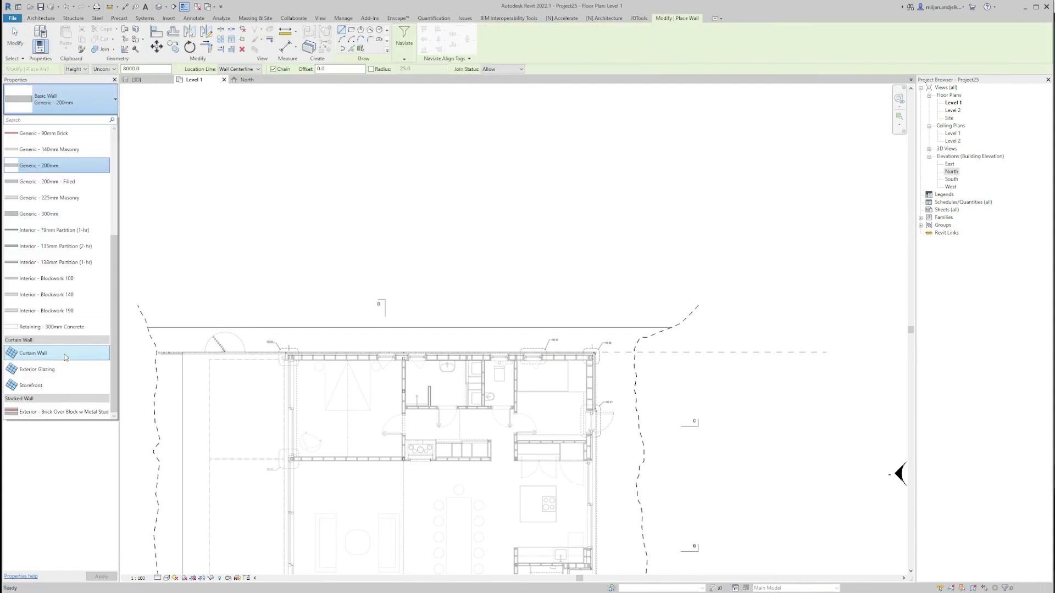
click(33, 351)
click(101, 119)
click(693, 111)
click(496, 142)
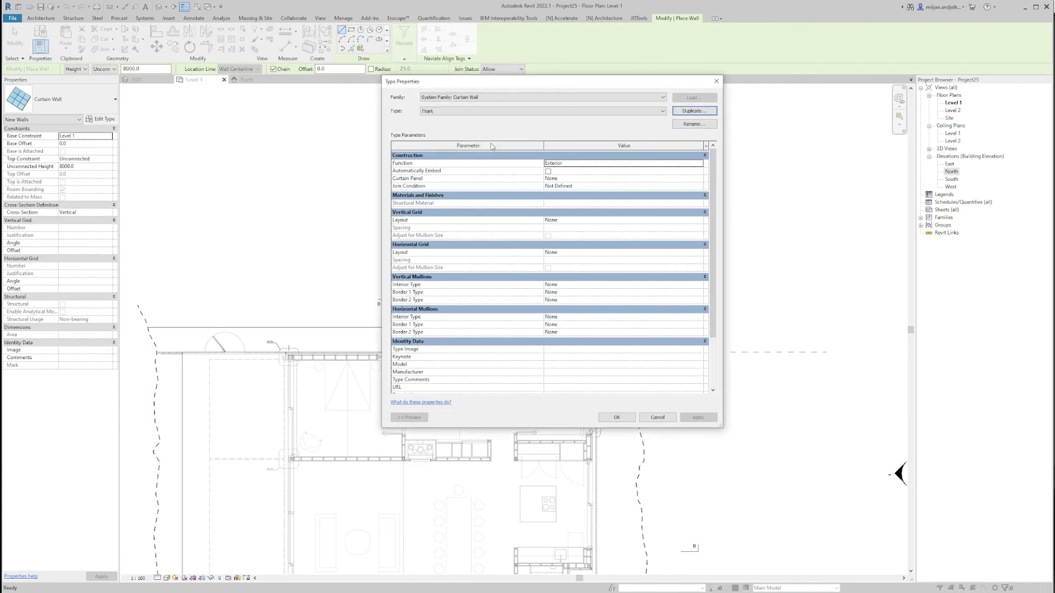
Step: Give the type a 90 mm Fixed Distance vertical grid adjusted for mullions, 30mm Square interior mullions and empty panels, and draw a 3800 mm wall above the plan
click(618, 220)
click(624, 237)
click(570, 227)
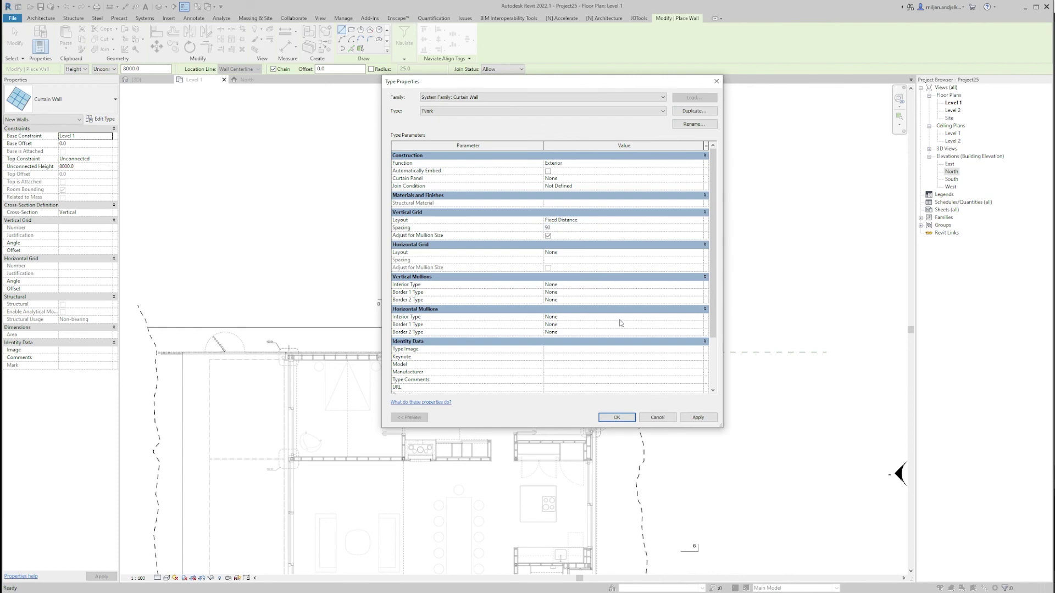
click(640, 284)
click(613, 312)
click(616, 418)
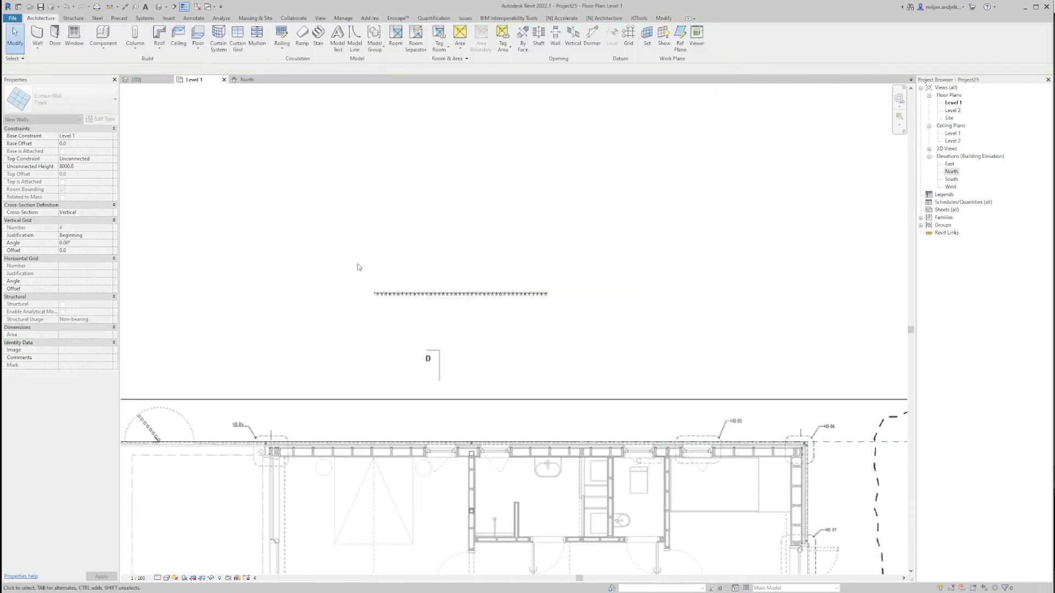
click(101, 118)
click(623, 178)
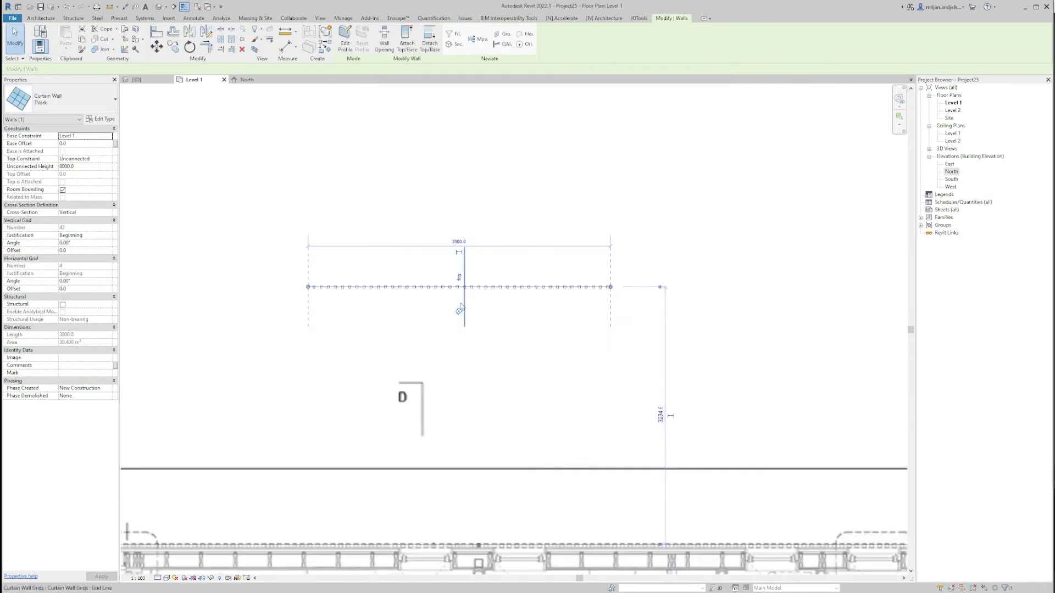
Step: Duplicate the rectangular mullion type as 50mm Square with thickness 50, 25 width on both sides and Sash material
scroll(417, 247, up, 5)
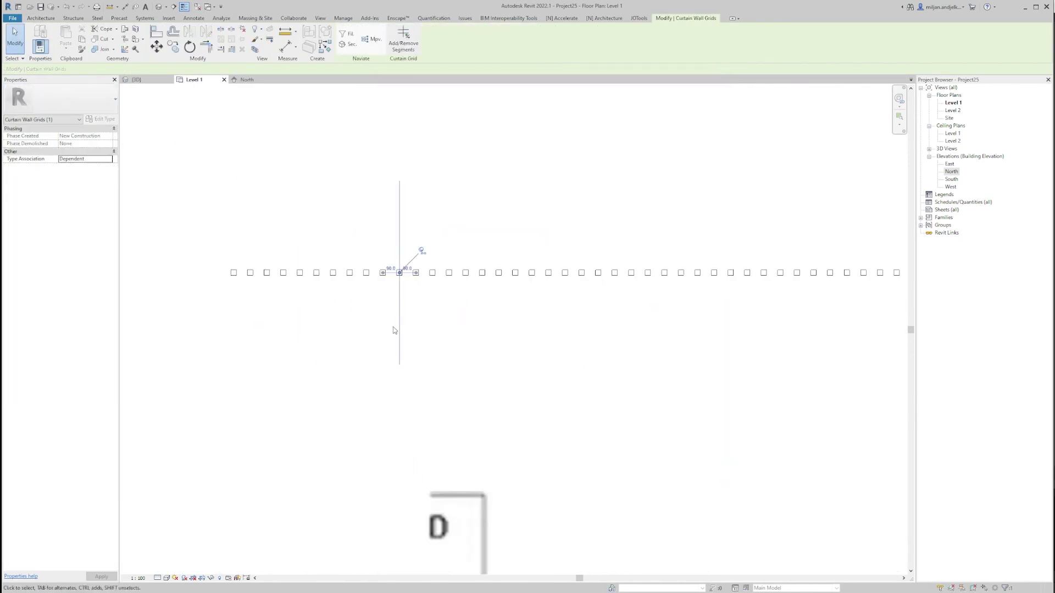
click(350, 272)
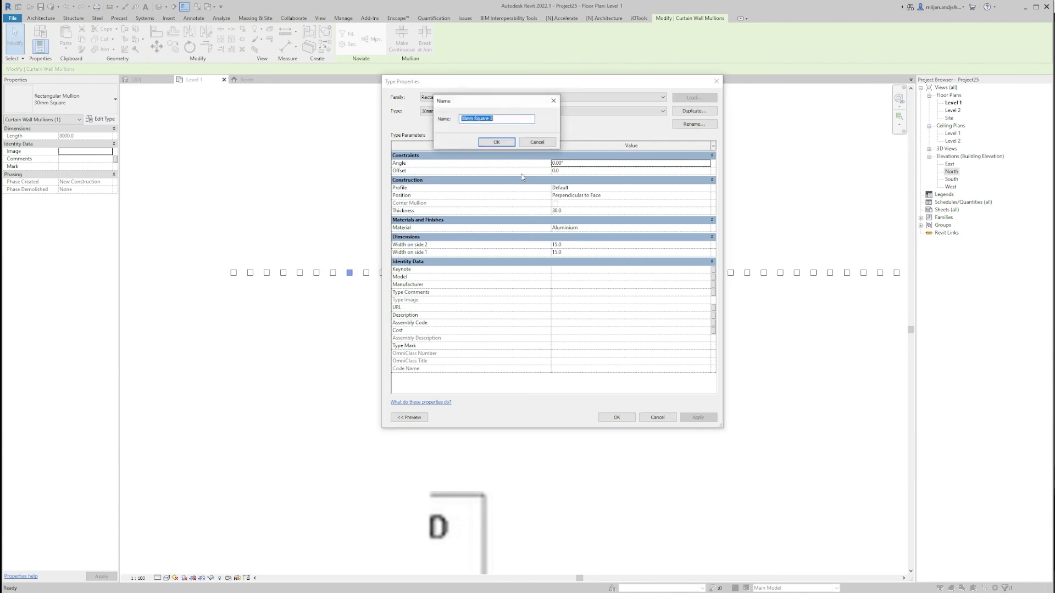
text(50mm Square)
key(Return)
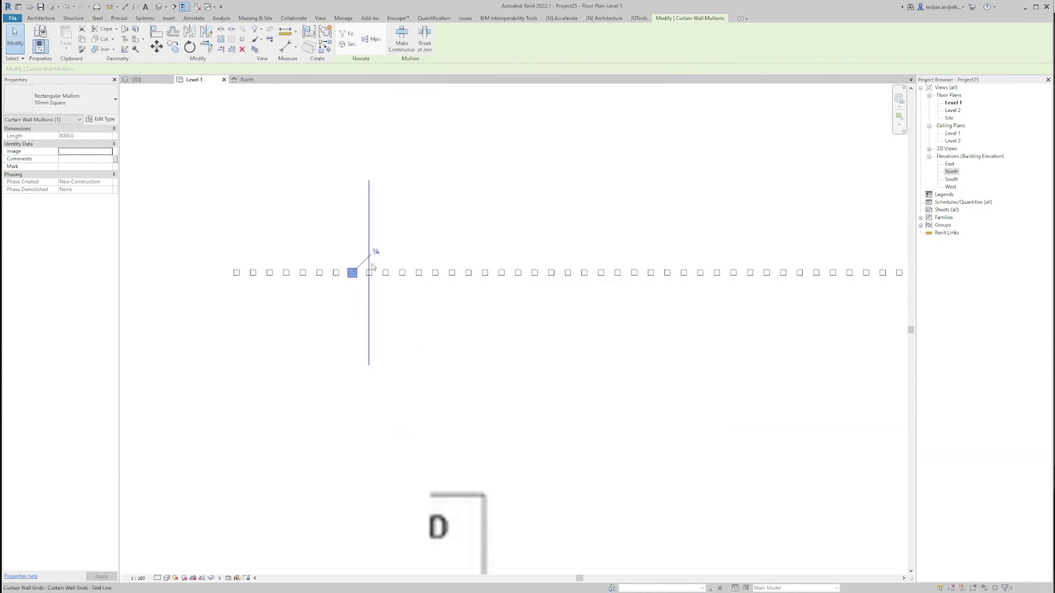
Step: Change the curtain wall type's interior vertical mullions to Rectangular Mullion : 50mm Square
click(362, 273)
click(102, 119)
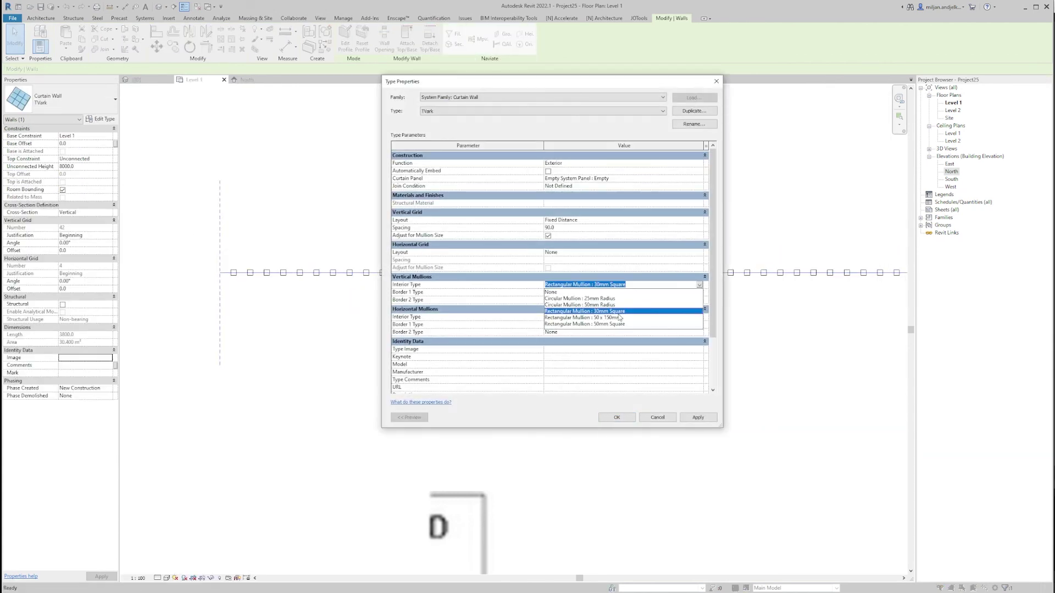
click(621, 280)
click(617, 417)
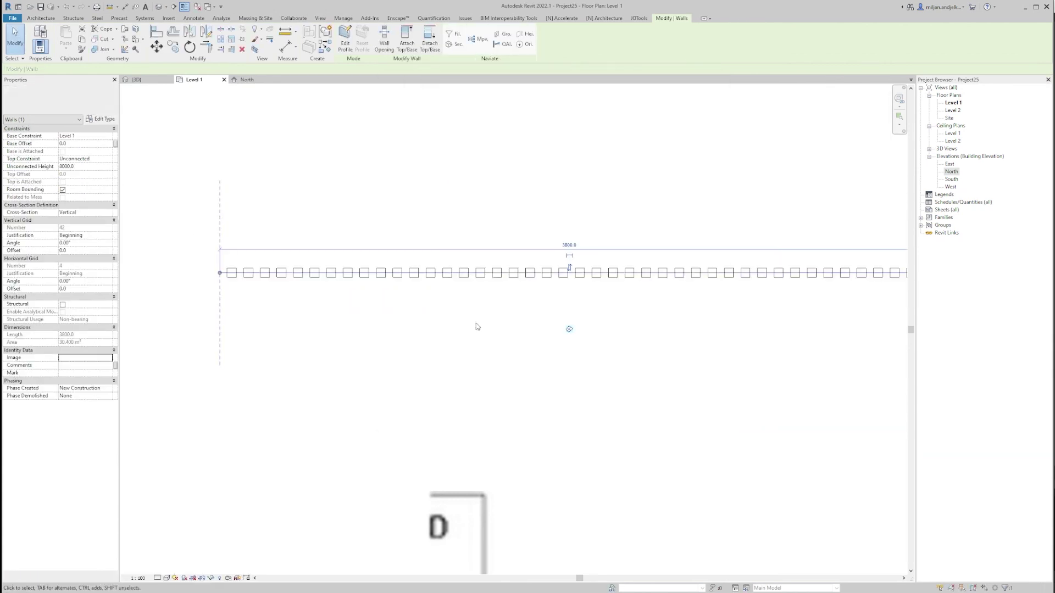
Step: Set the offset of the 50mm Square mullion type to 25
click(463, 273)
click(105, 126)
click(565, 169)
text(25)
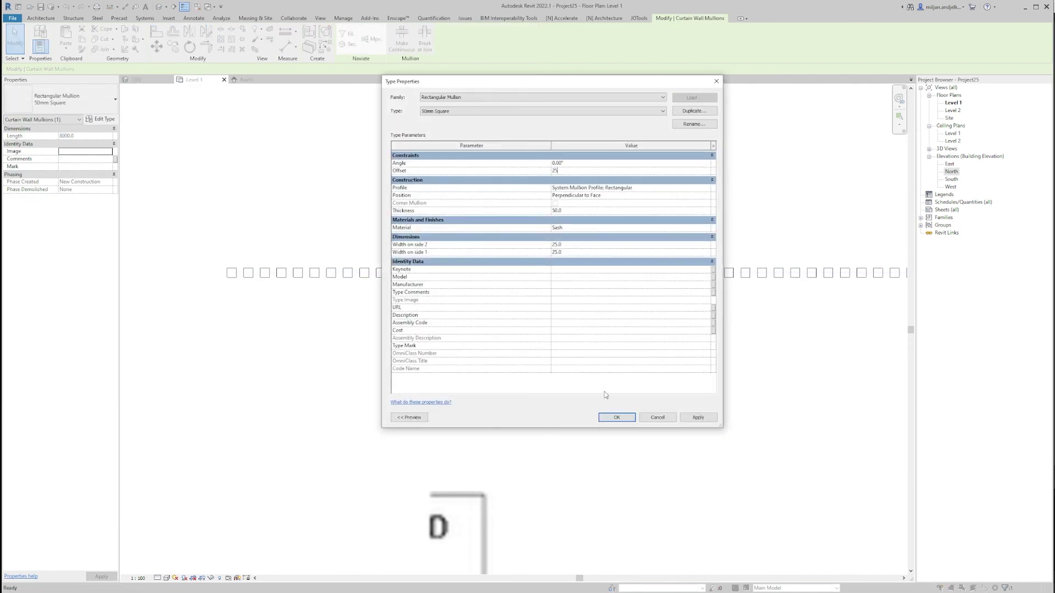
click(617, 417)
key(Escape)
scroll(352, 265, down, 4)
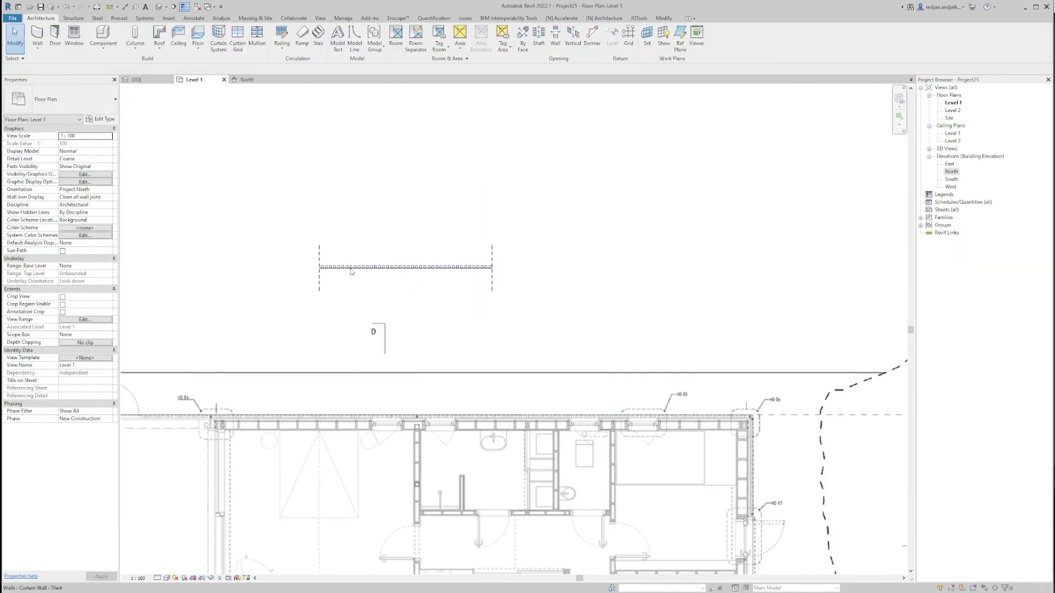
Step: Apply the slatted curtain wall type to the mass's north gable face in 3D with Wall by Face
click(155, 83)
shift+middle_drag(536, 364, 271, 374)
middle_drag(715, 358, 351, 467)
scroll(673, 308, up, 3)
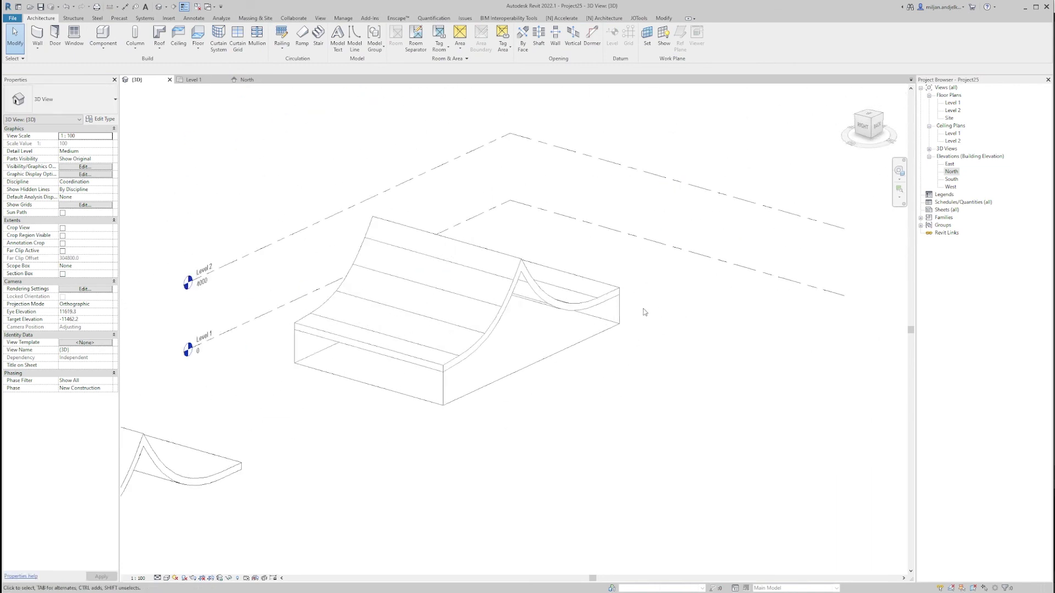
click(38, 47)
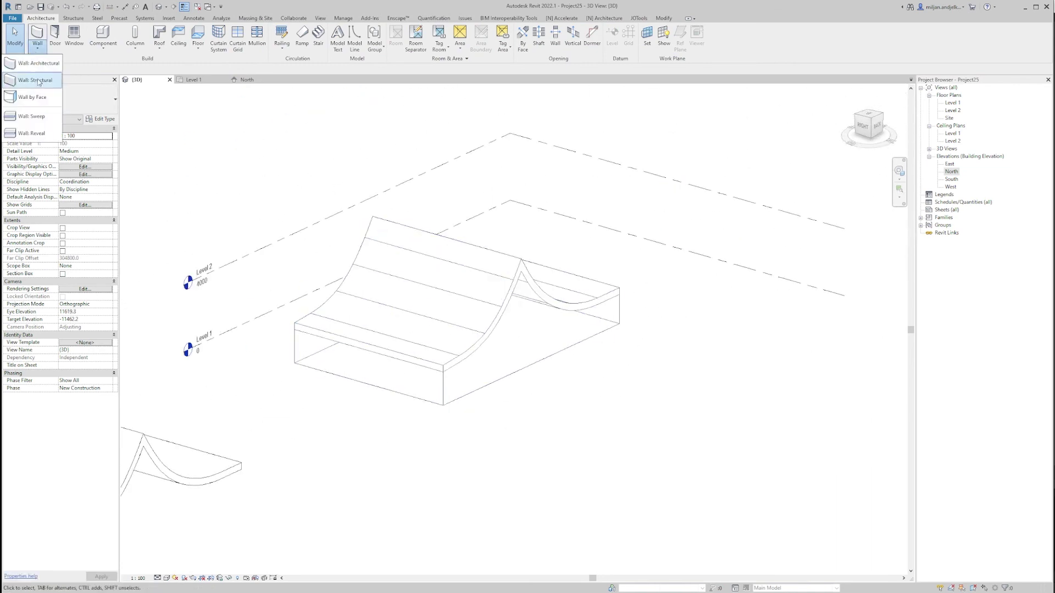
click(36, 98)
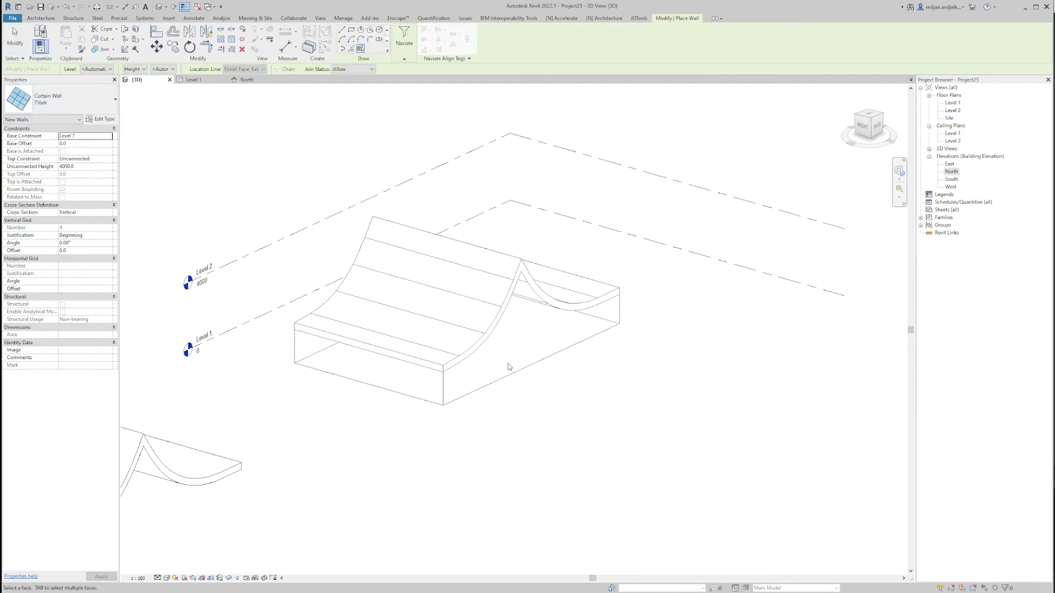
click(578, 416)
key(Escape)
key(Escape)
scroll(544, 528, up, 5)
scroll(643, 470, down, 3)
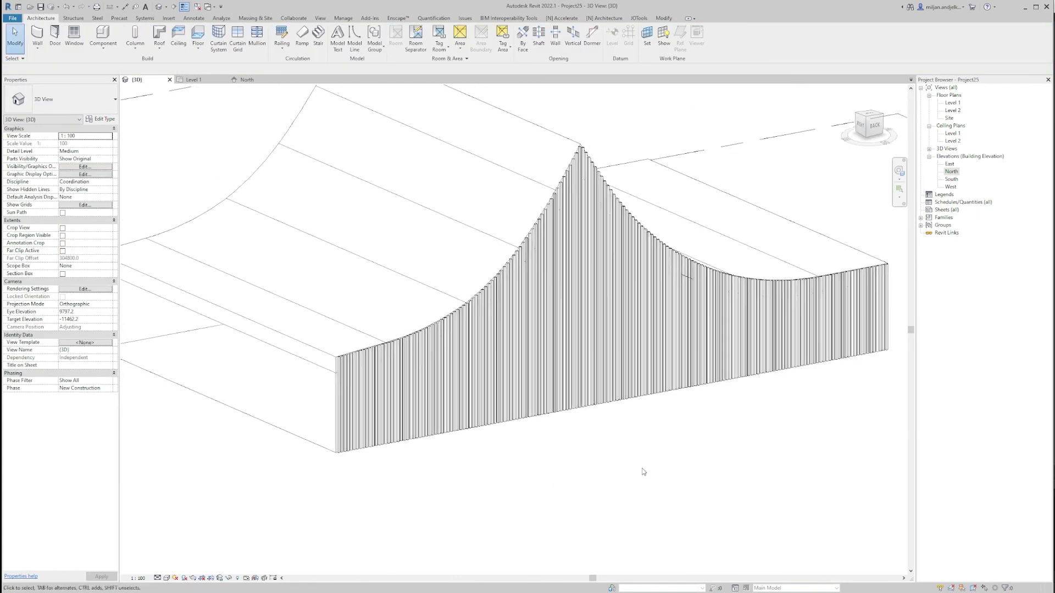